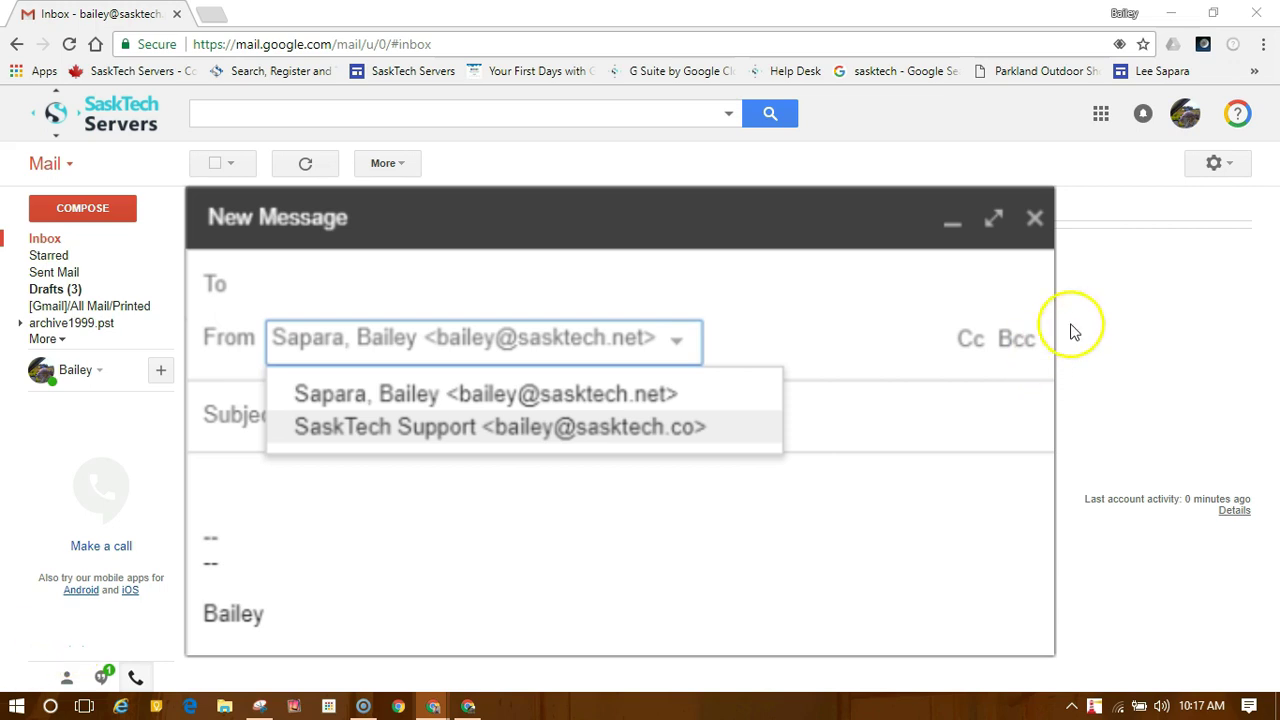
left_click(1188, 116)
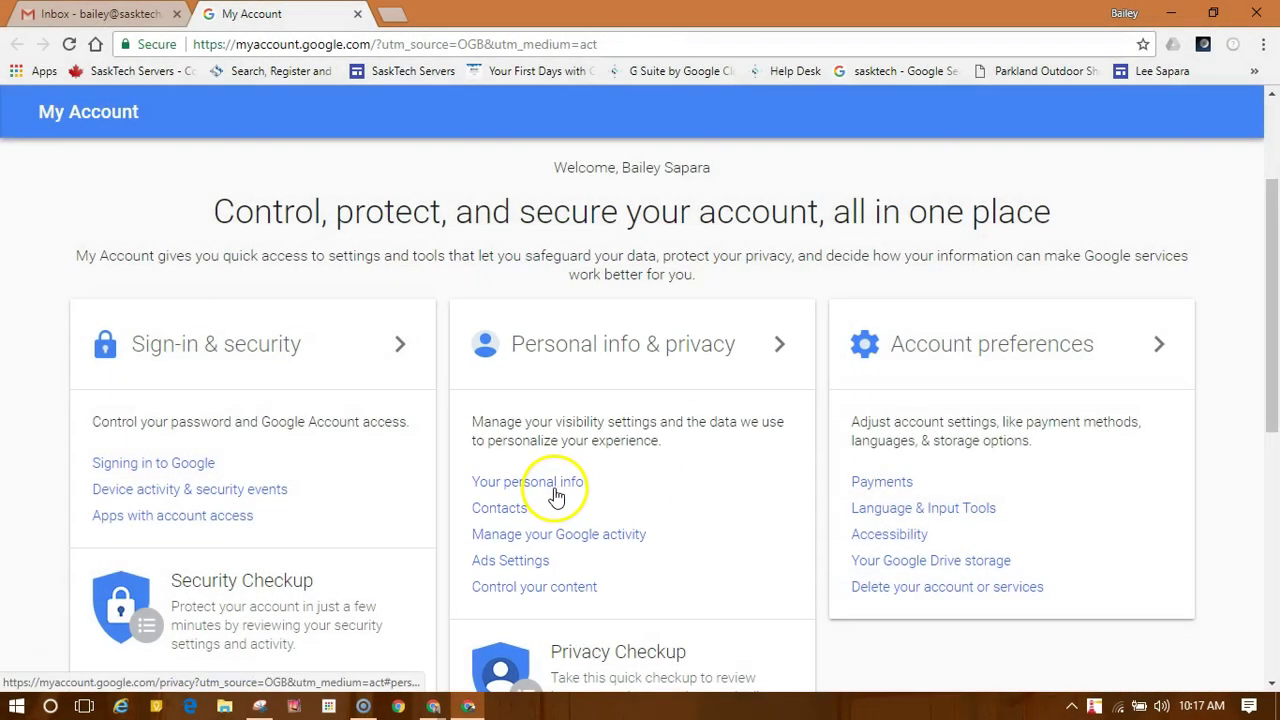
left_click(557, 497)
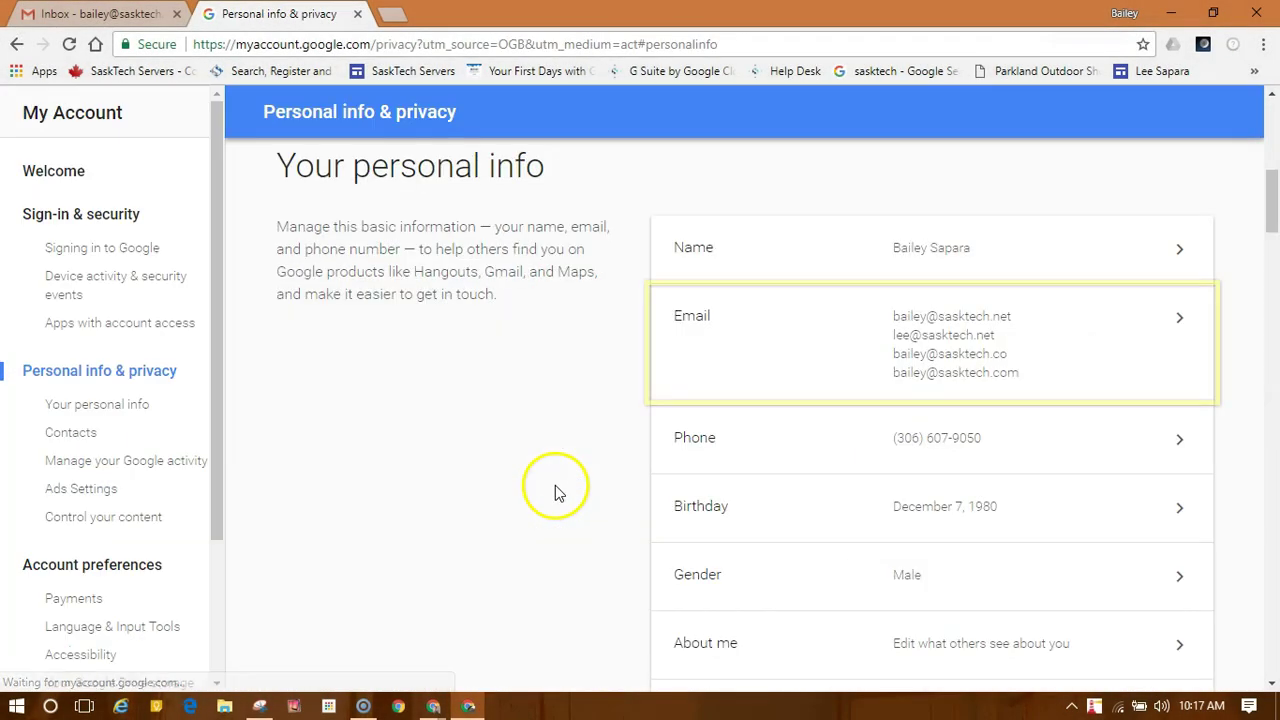
left_click(943, 318)
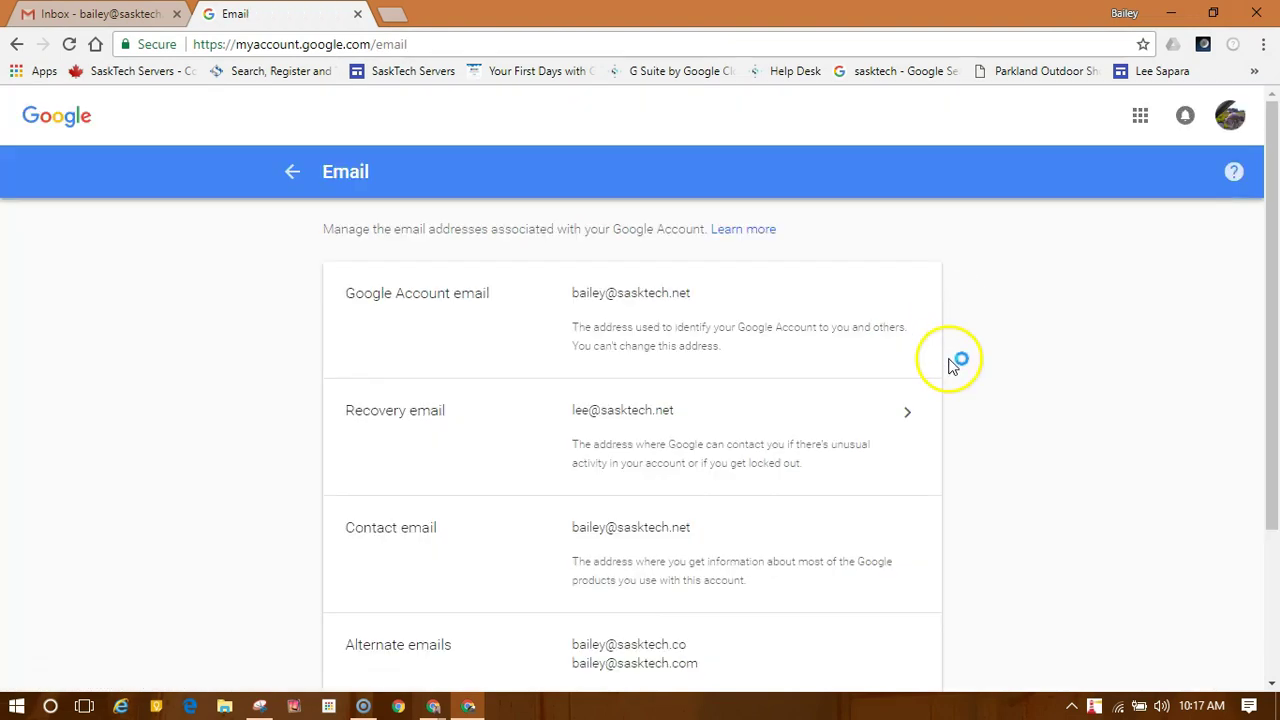
scroll(953, 355, "down", 2)
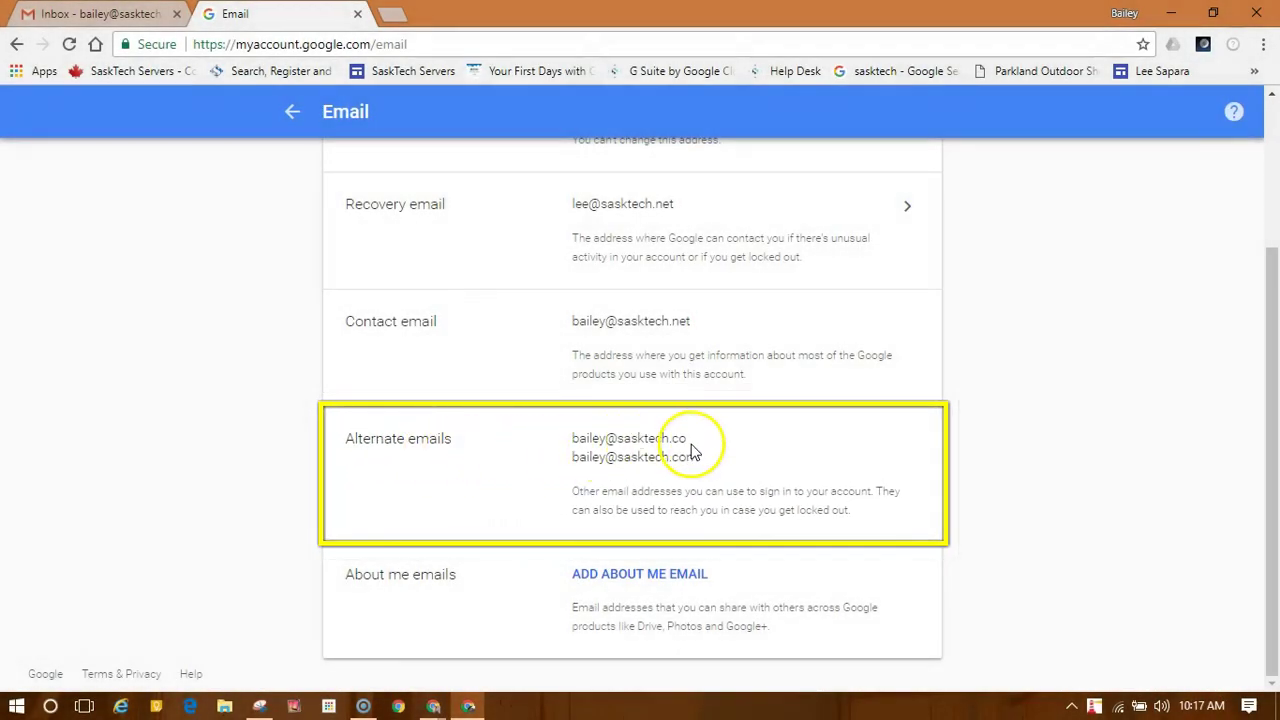
left_click_drag(686, 438, 555, 436)
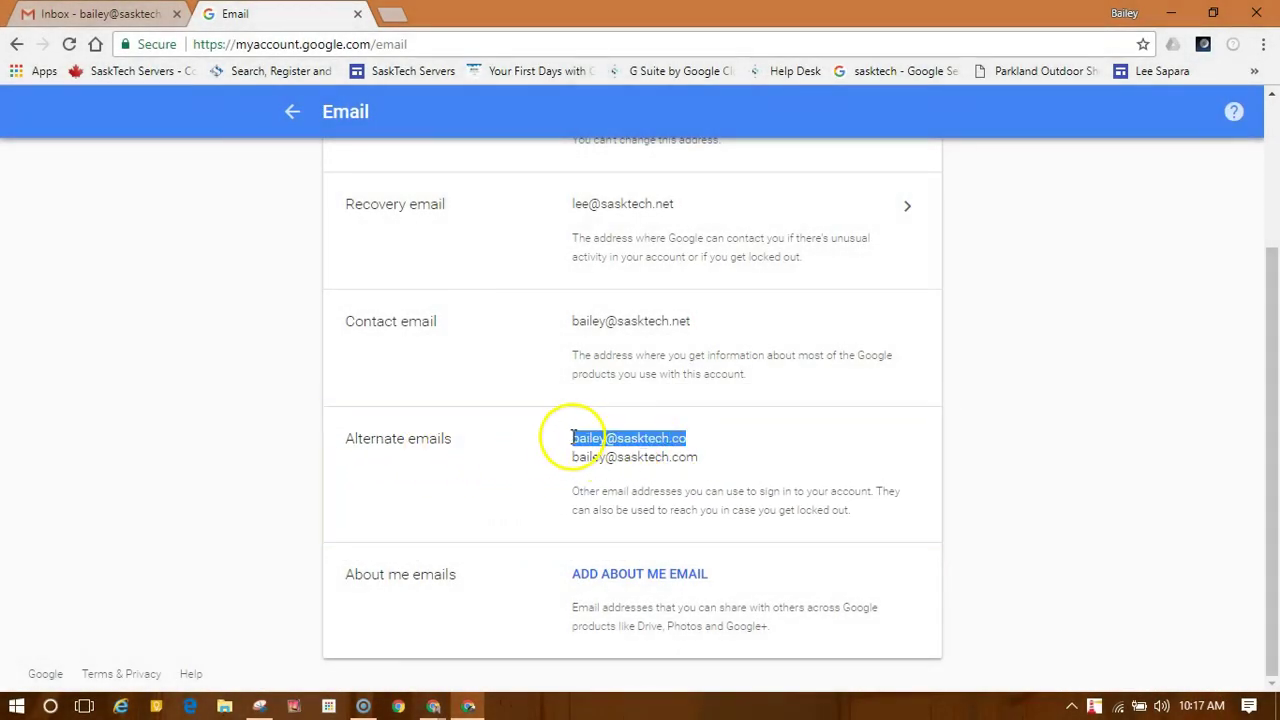
left_click(633, 463)
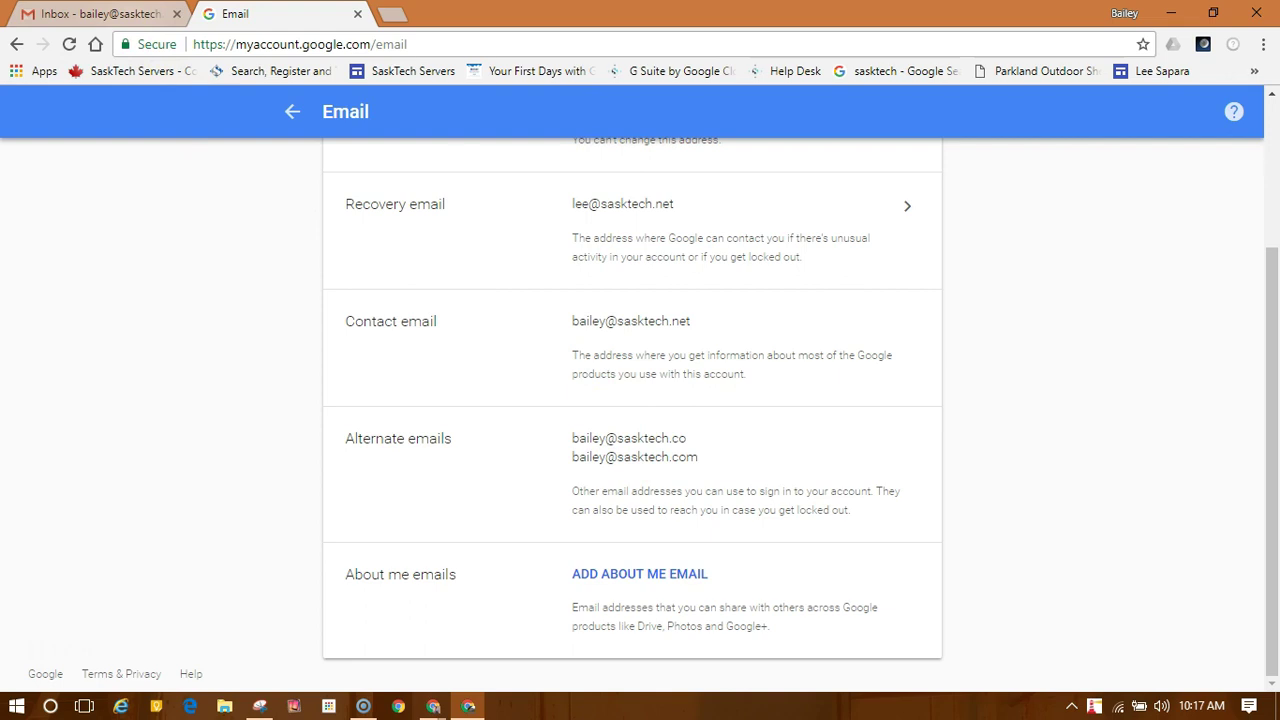
Back in Gmail, open the full settings on the Accounts and Import tab.
left_click(131, 15)
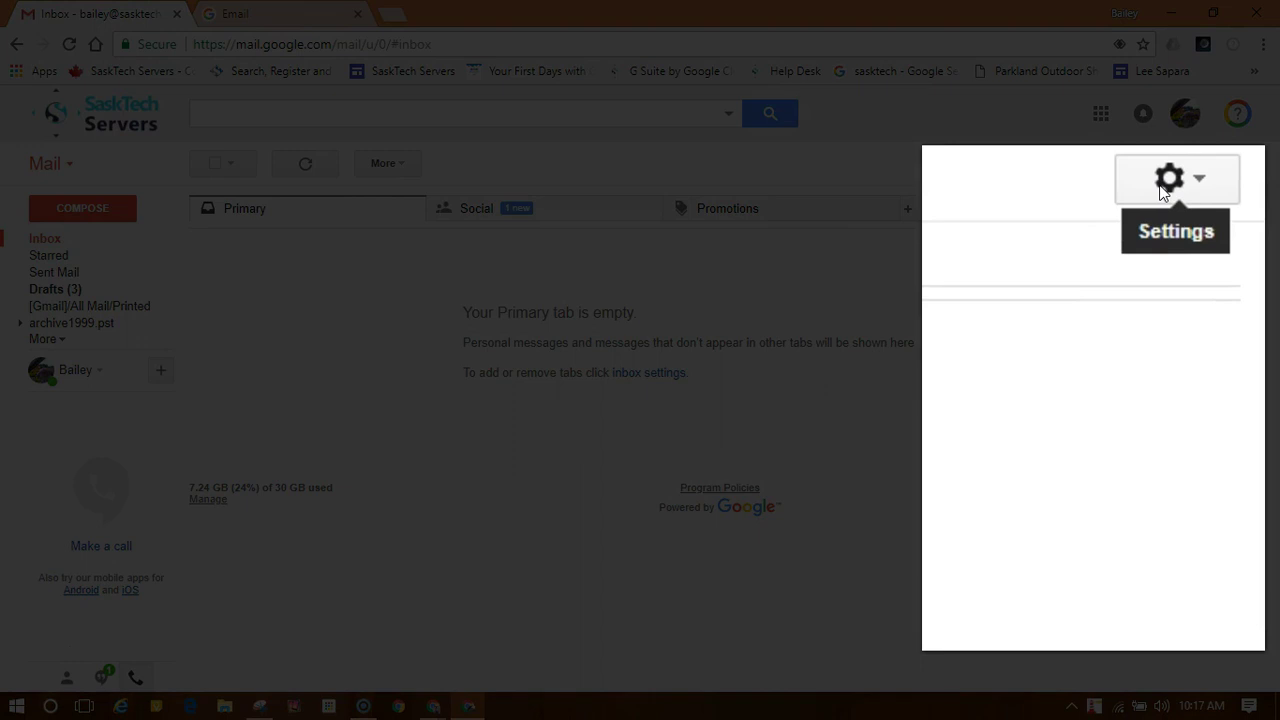
left_click(1163, 190)
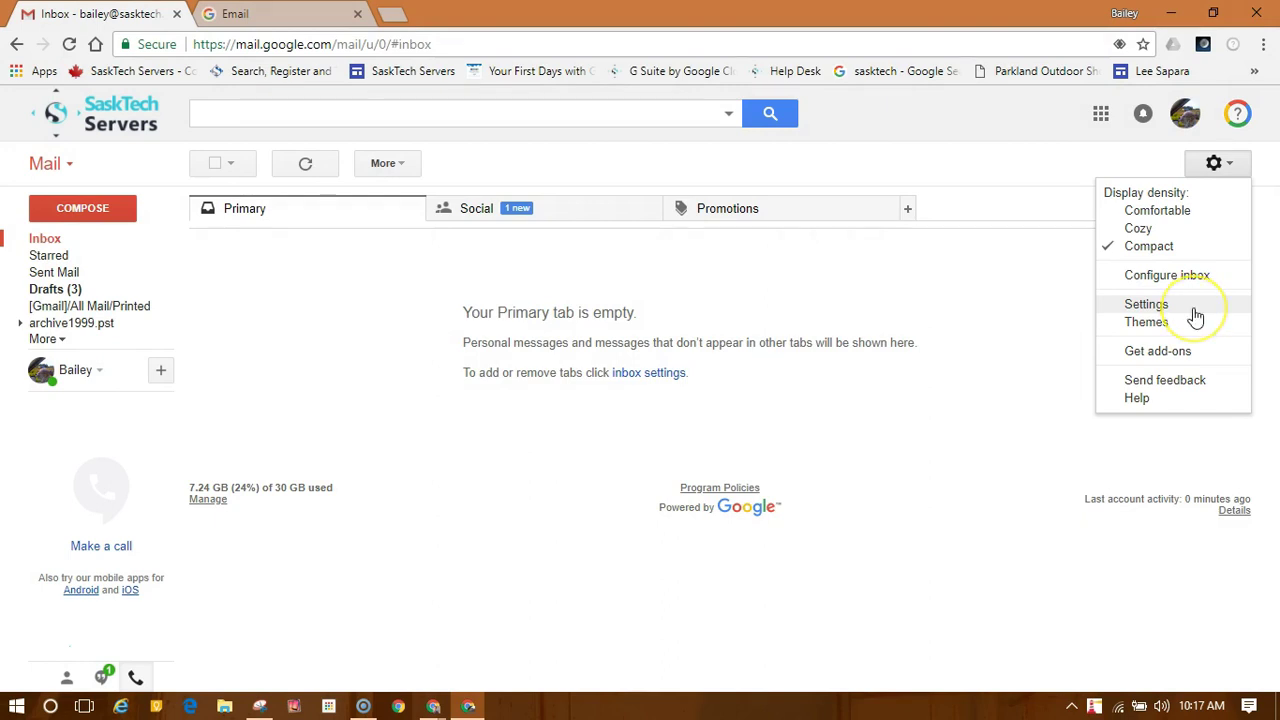
left_click(1195, 308)
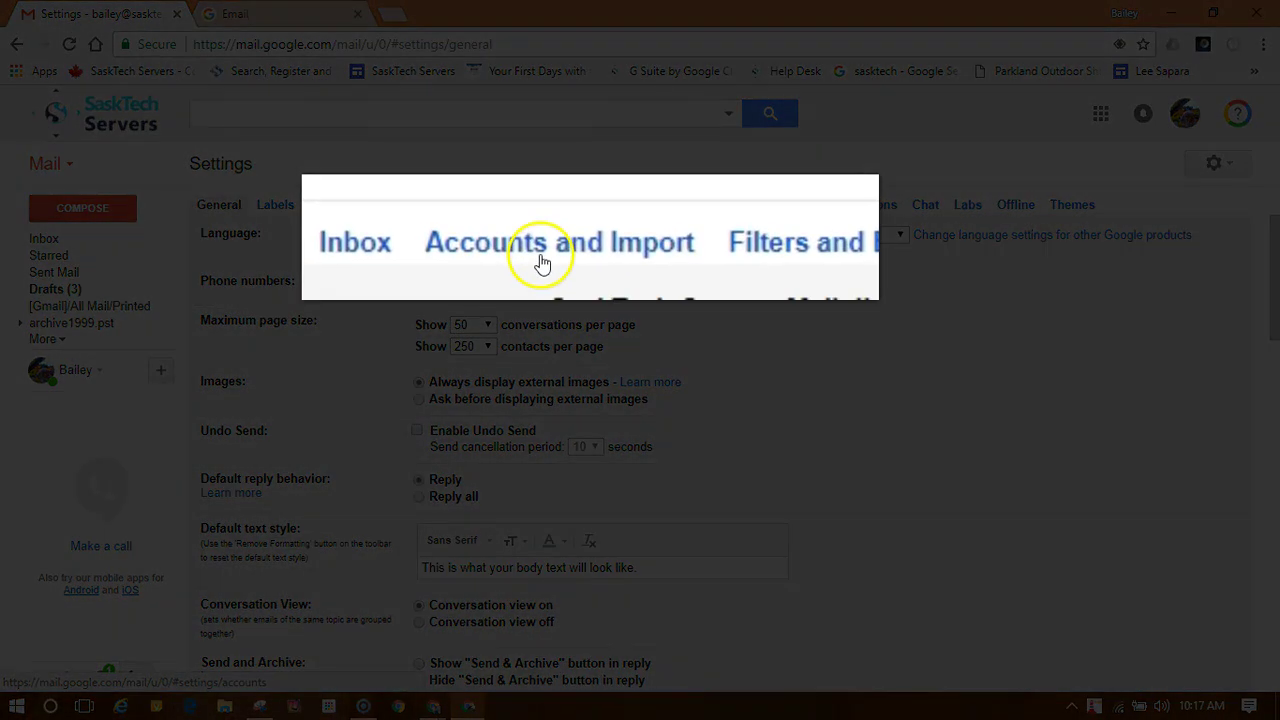
left_click(538, 258)
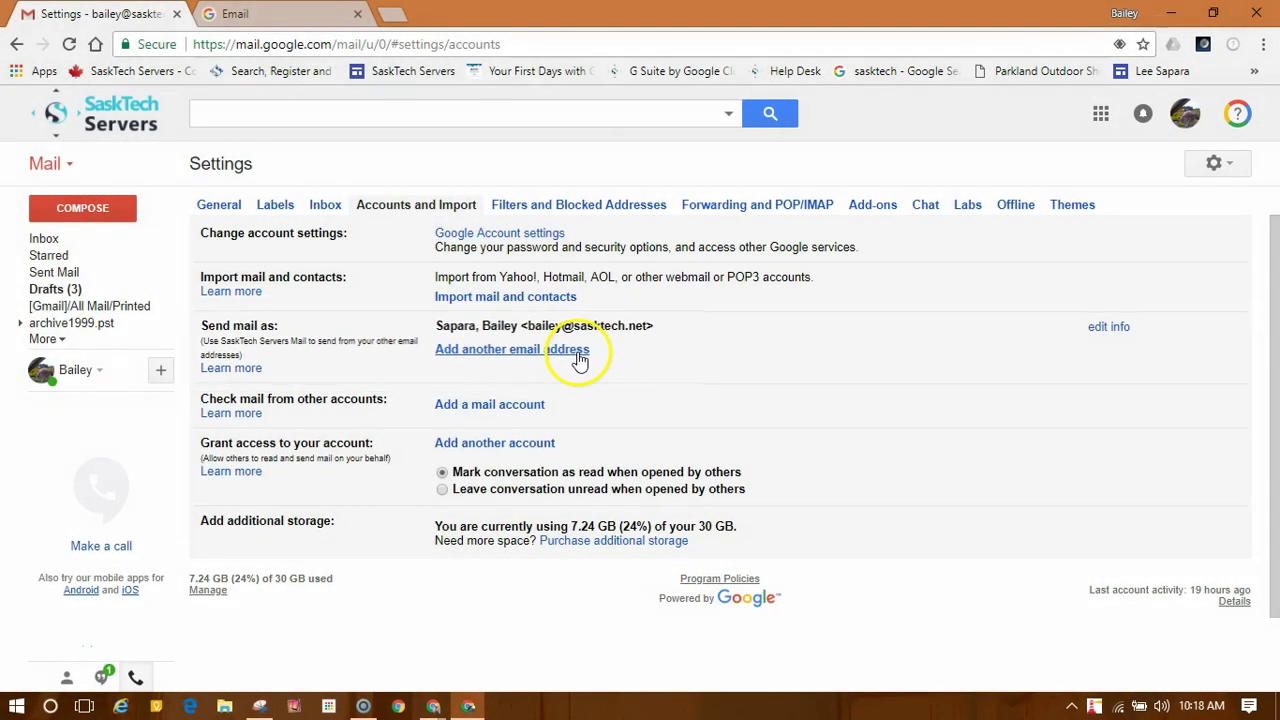
left_click(578, 352)
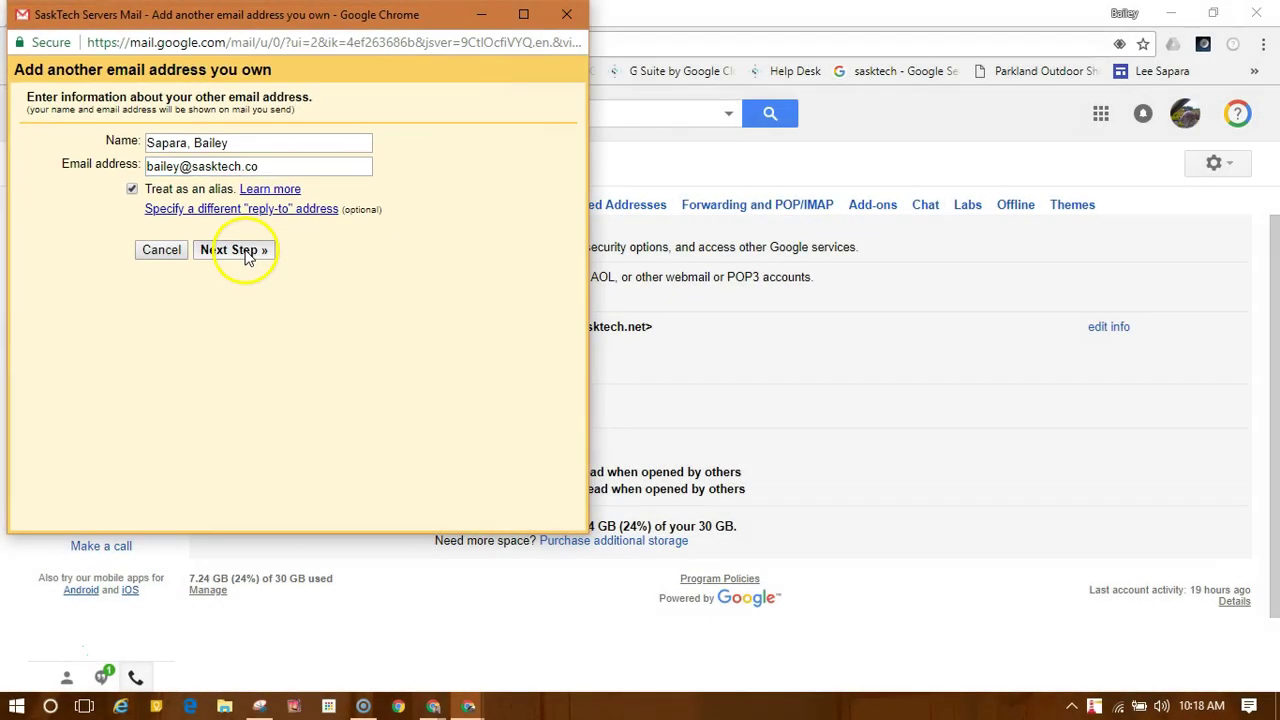
left_click(248, 252)
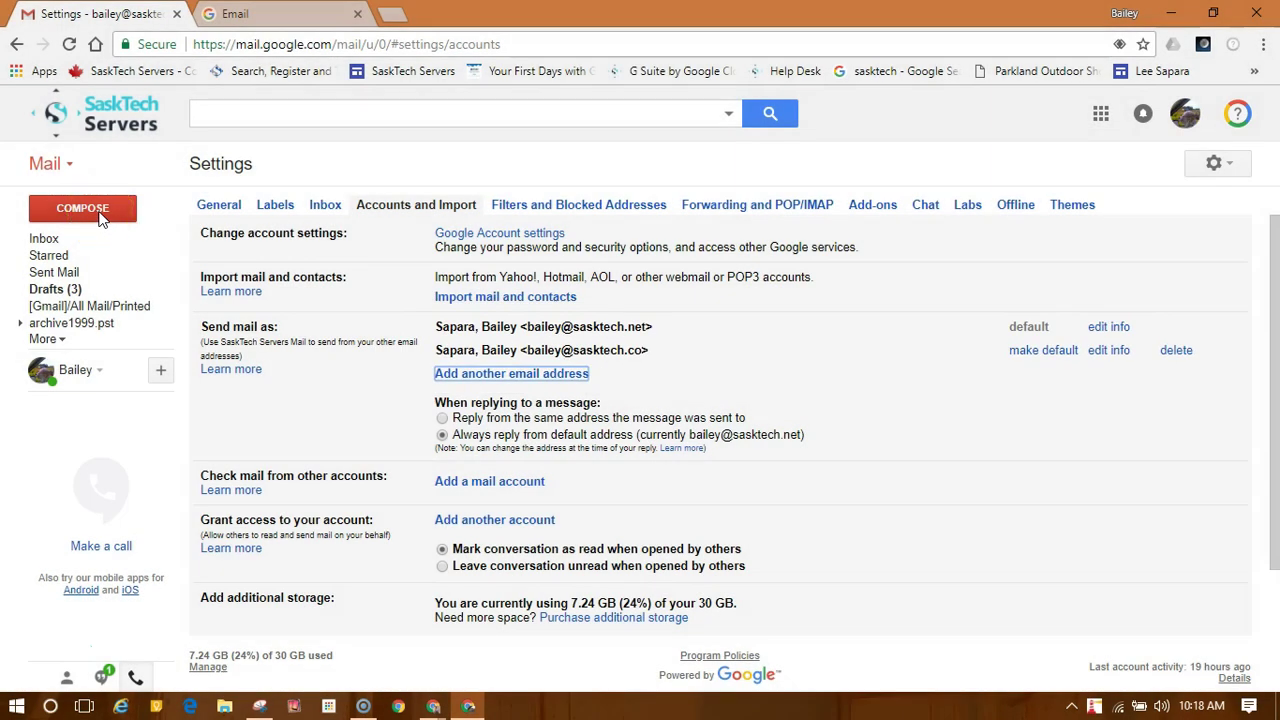
left_click(100, 216)
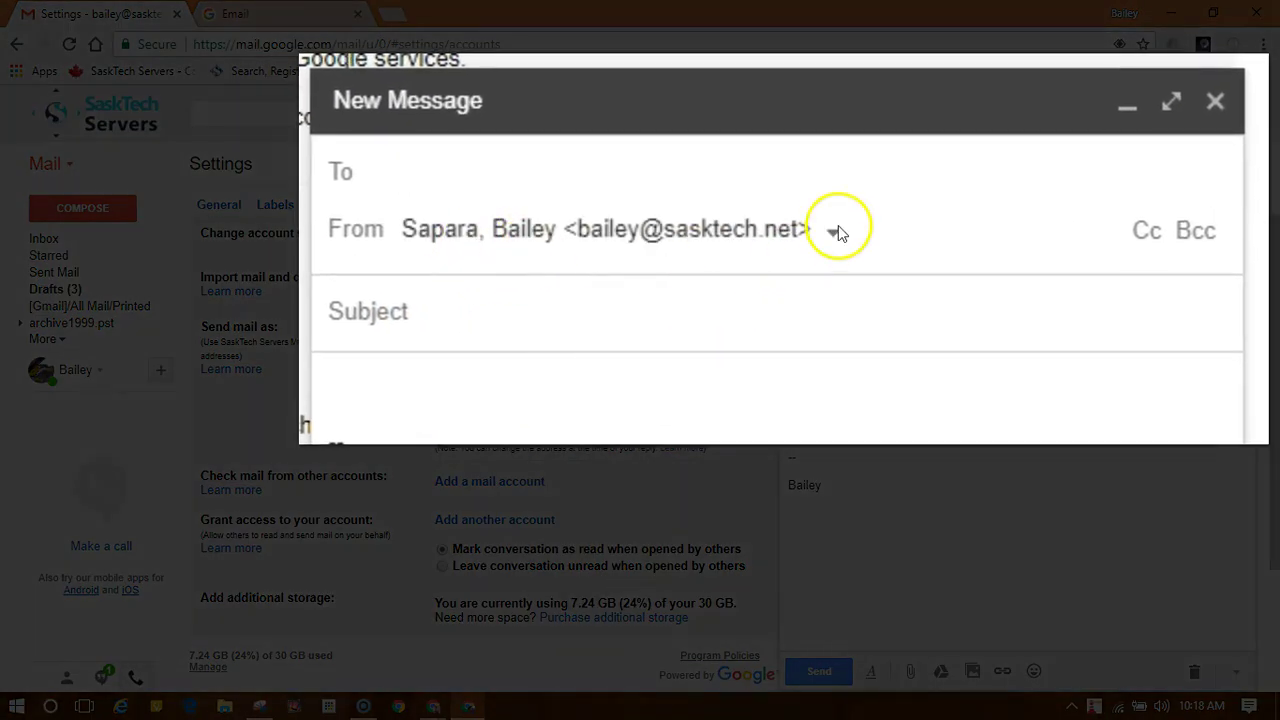
left_click(832, 231)
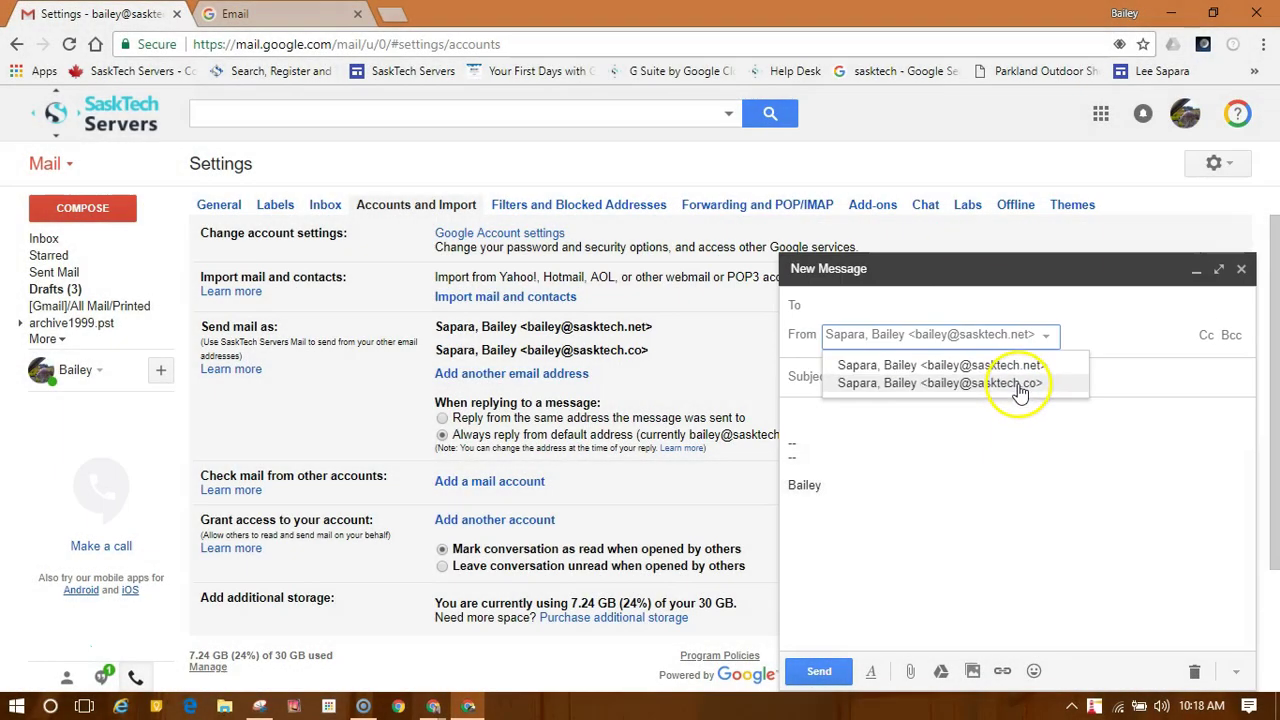
left_click(1012, 384)
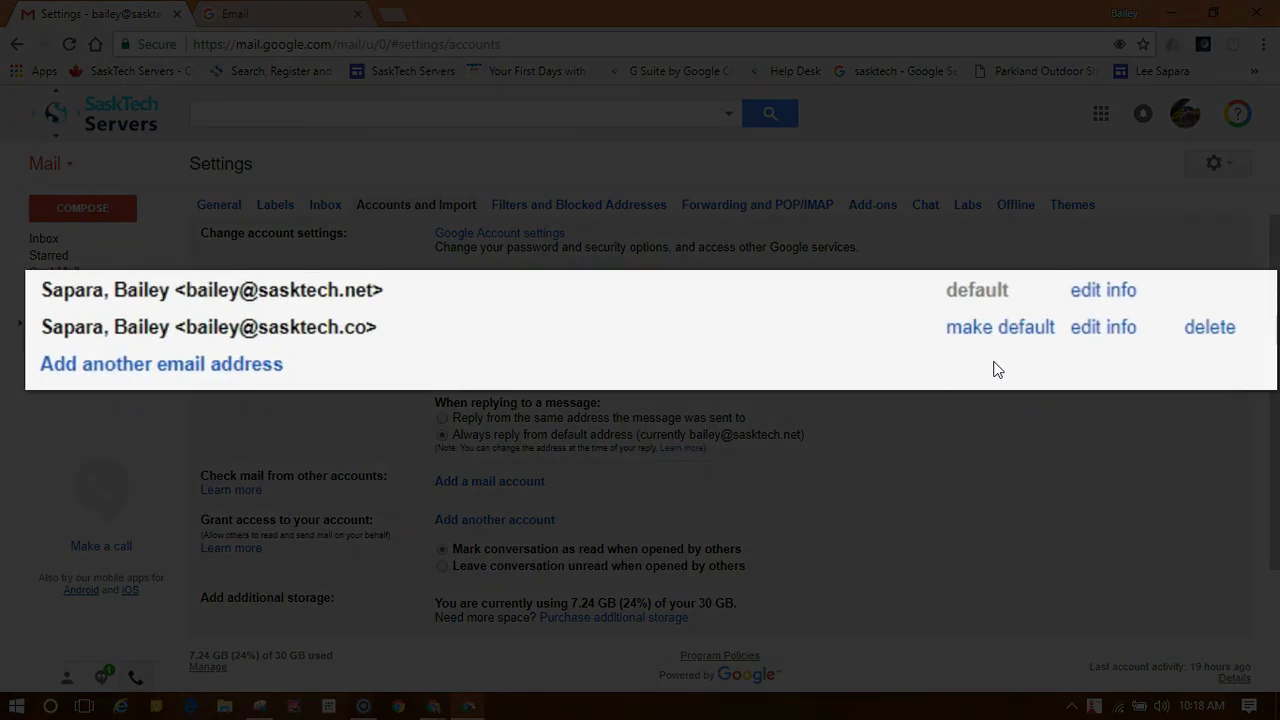
left_click(1012, 332)
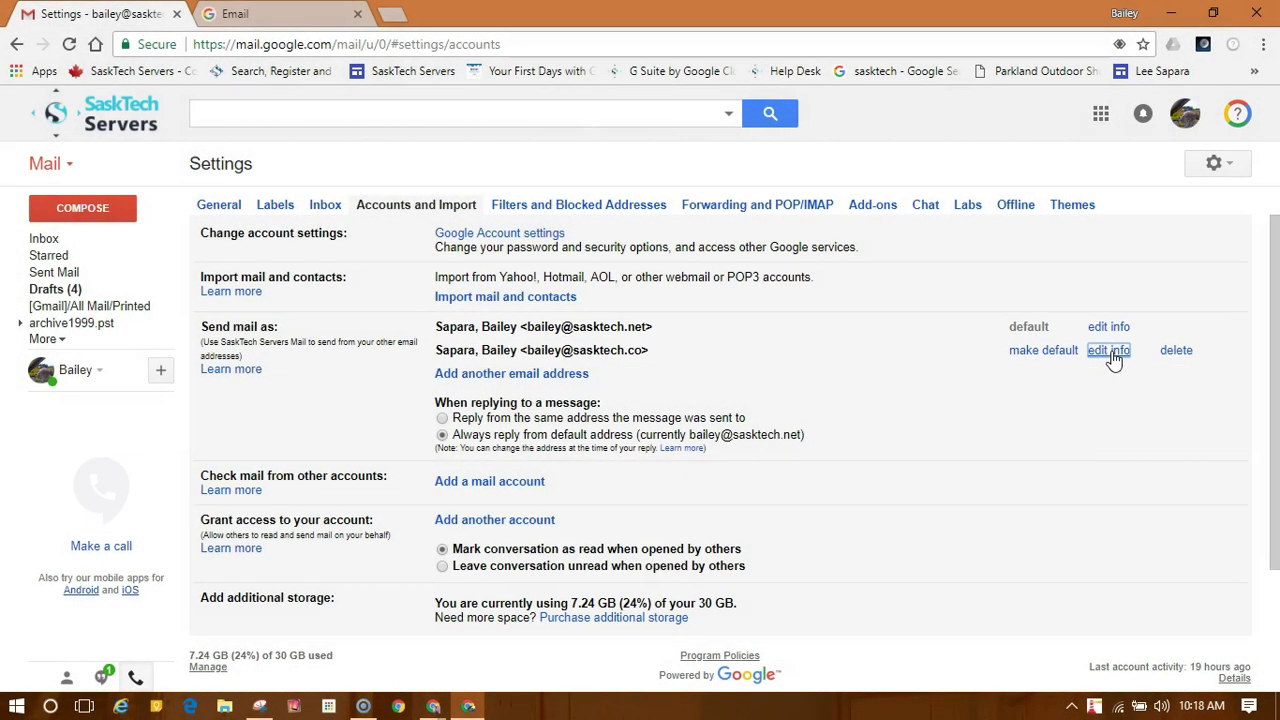
left_click(1103, 350)
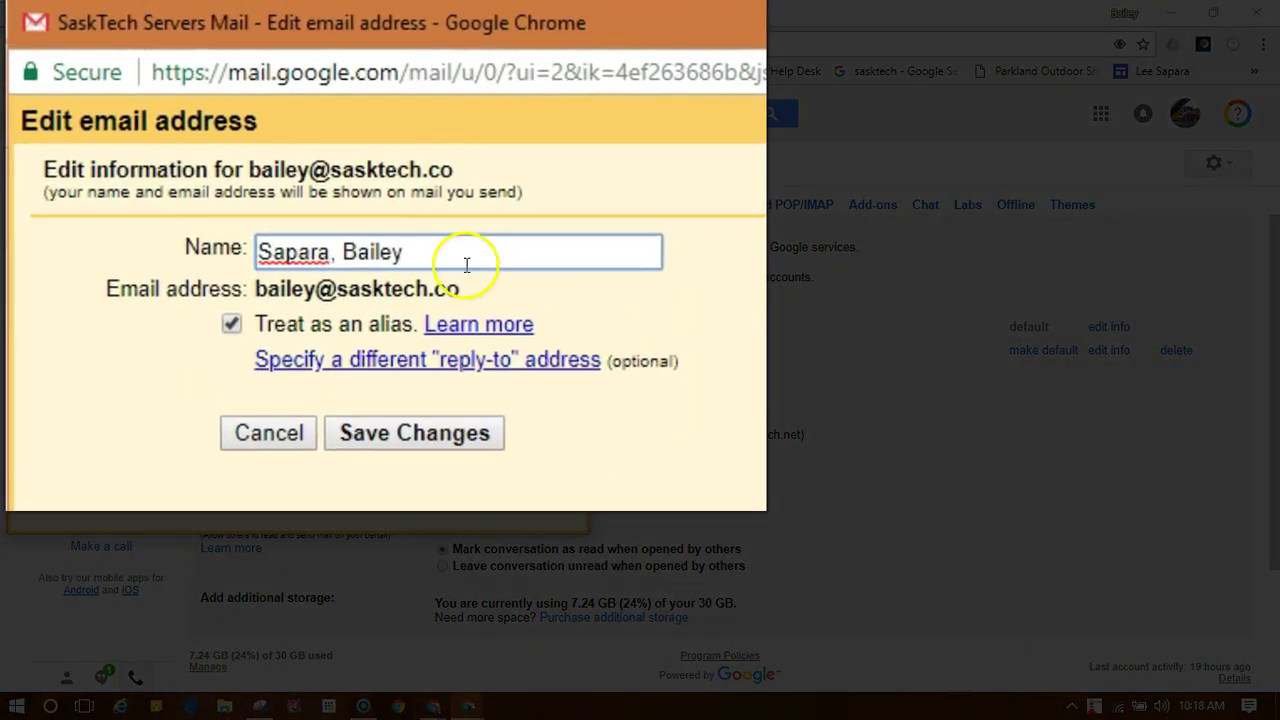
left_click_drag(443, 250, 30, 232)
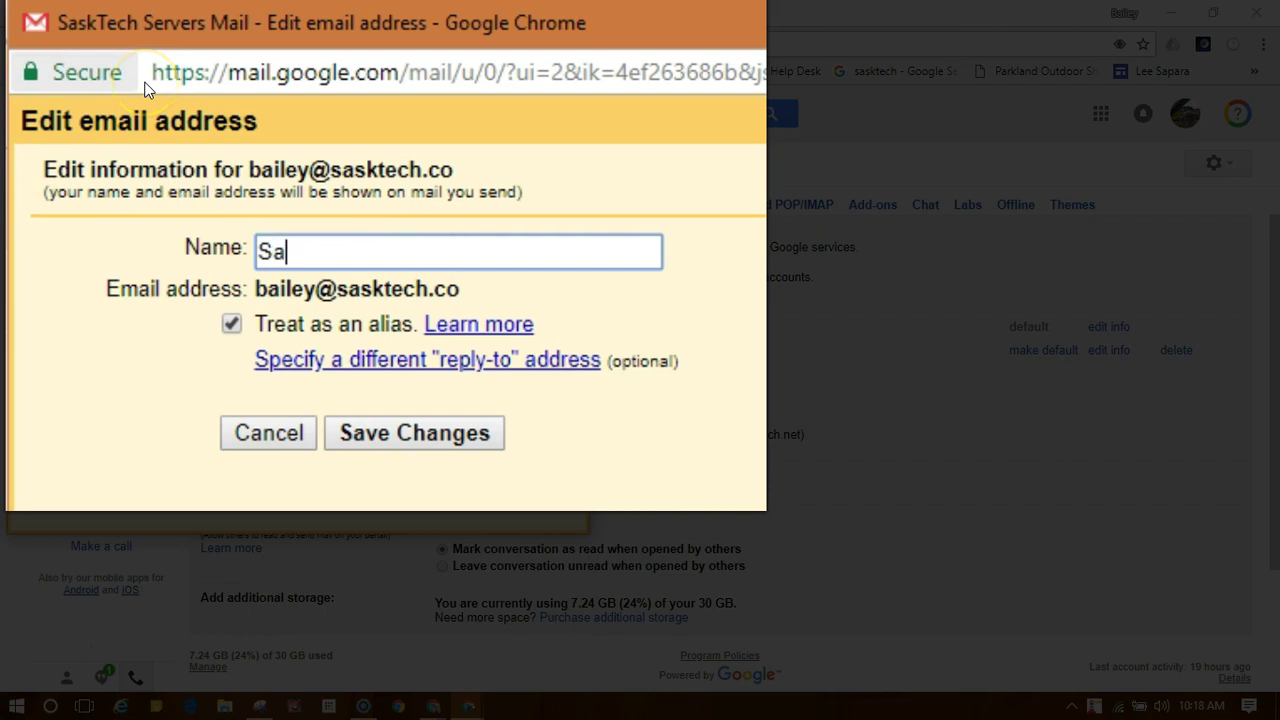
type("h Su")
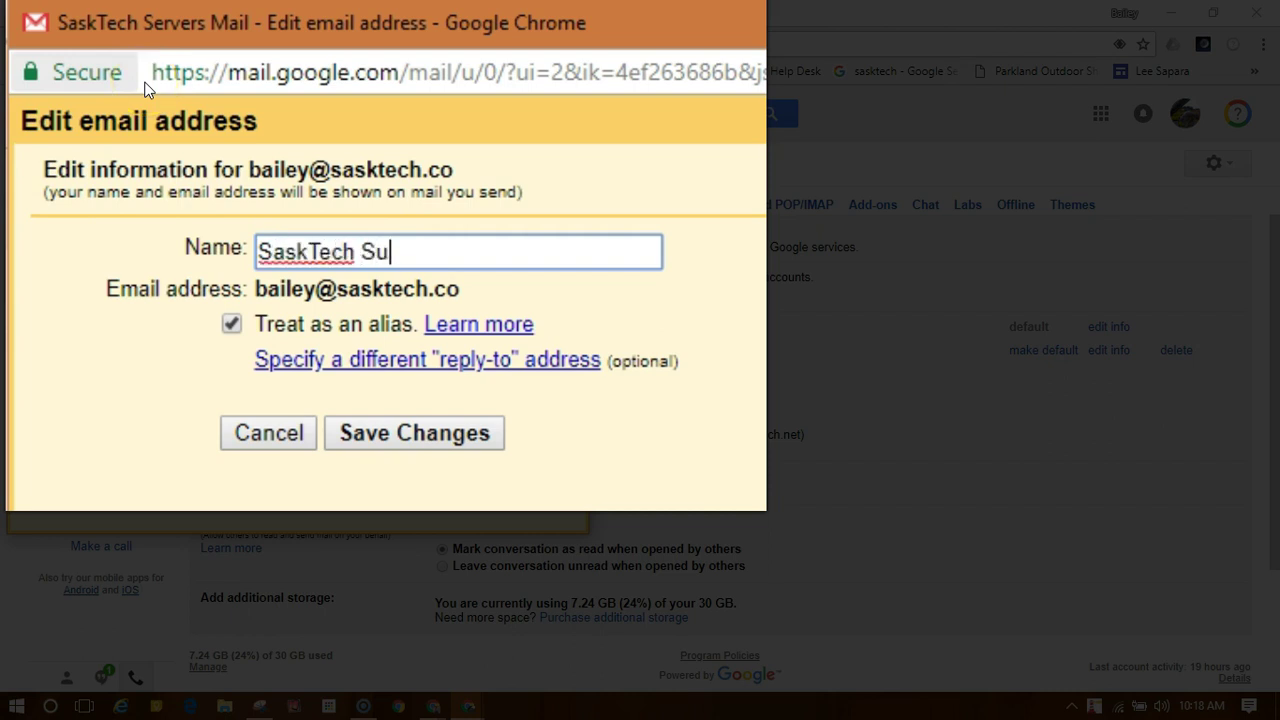
type("pport")
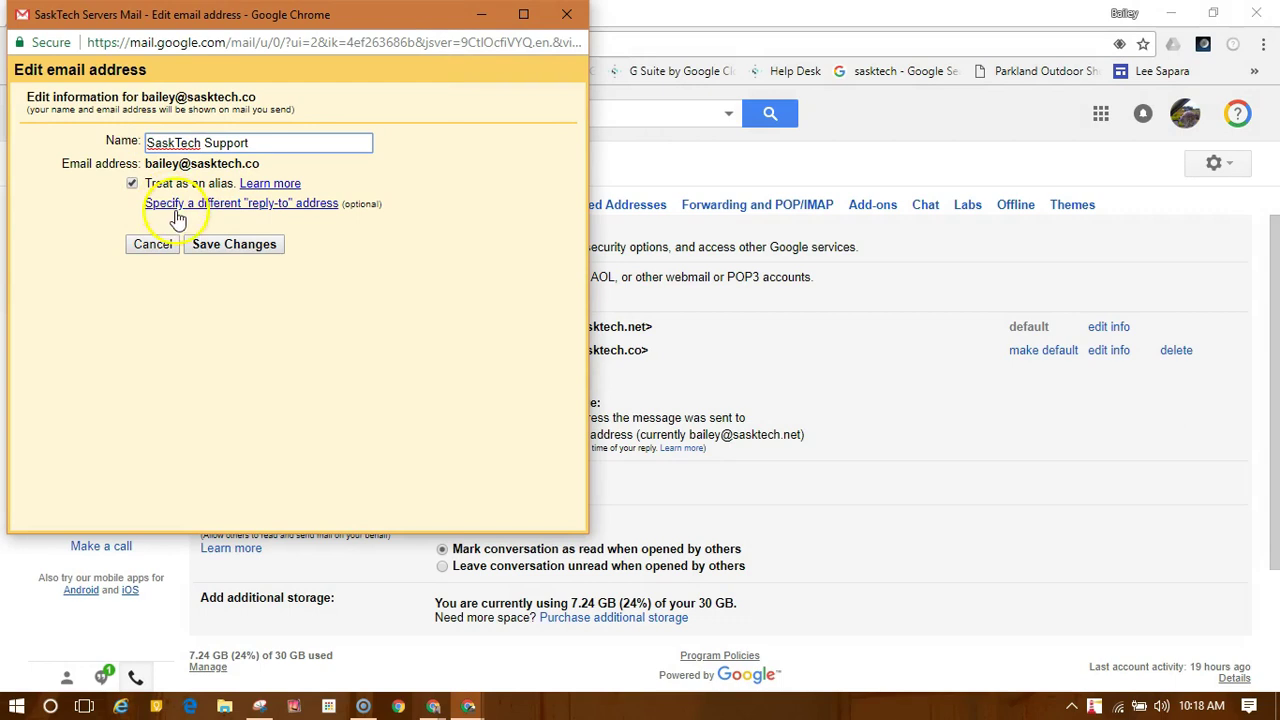
left_click(240, 244)
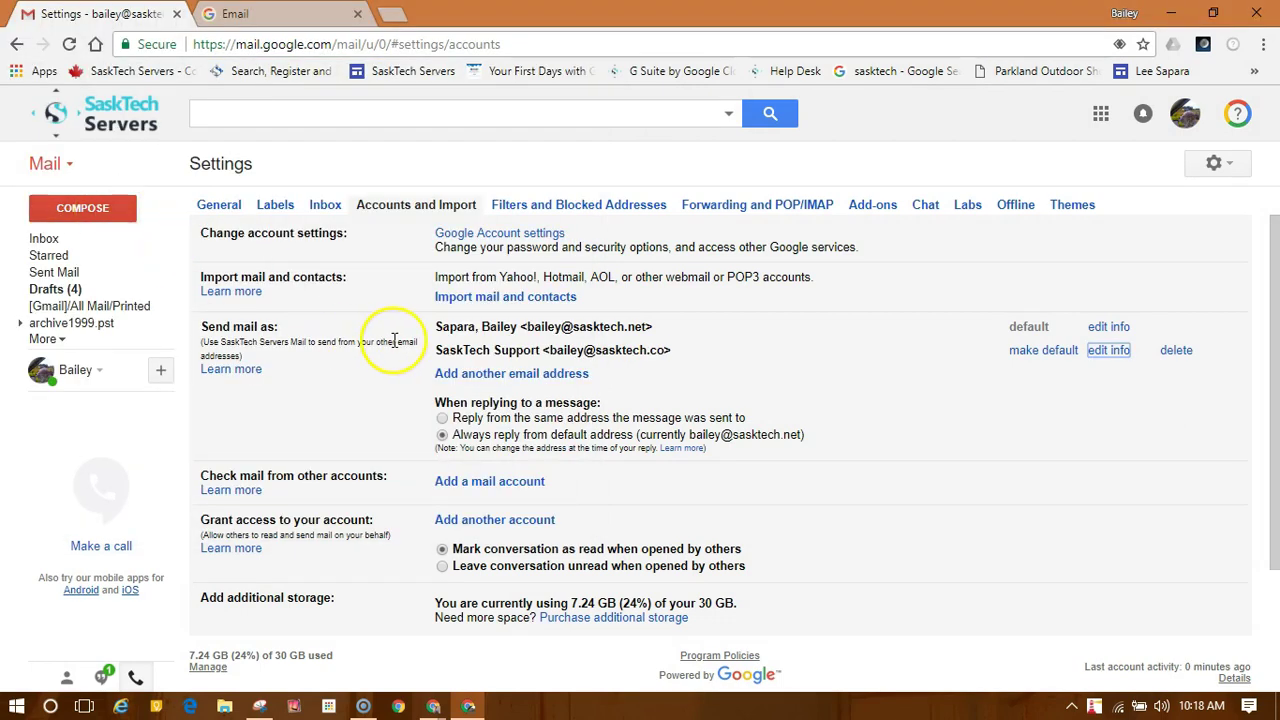
Send a 'Test' message saying 'Hello!' from SaskTech Support to the account's own address.
left_click(100, 206)
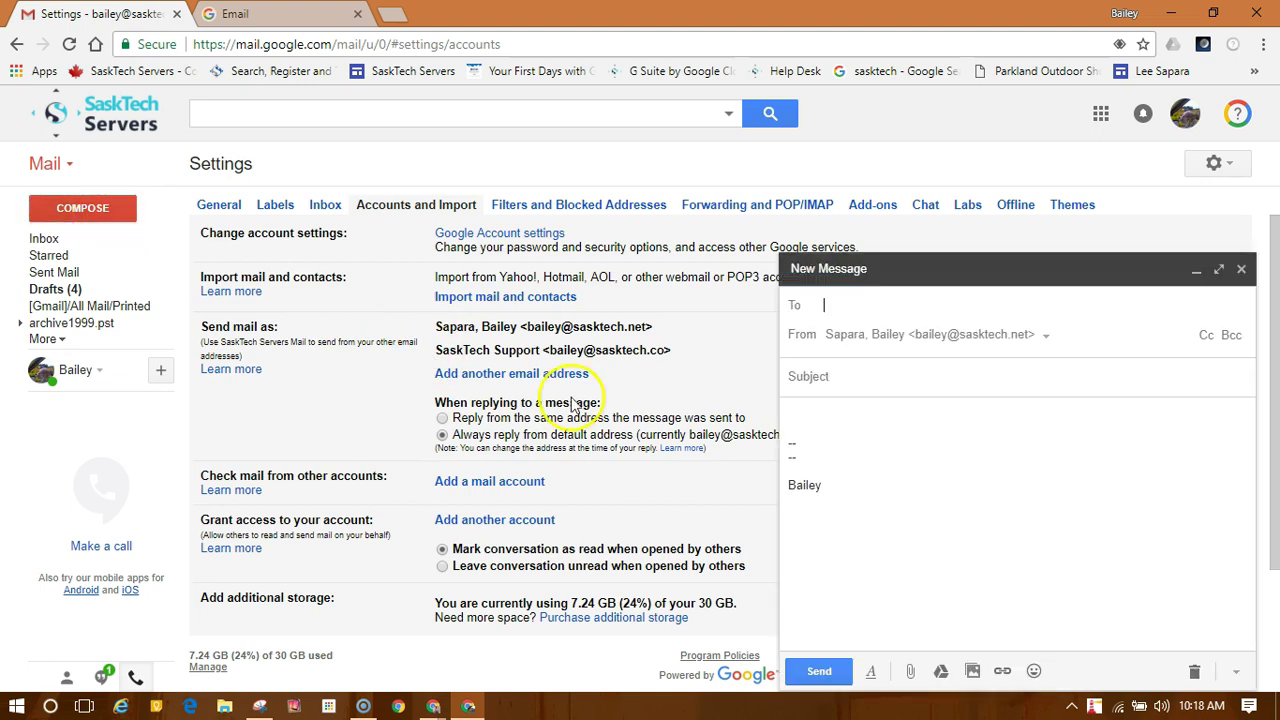
left_click(1020, 334)
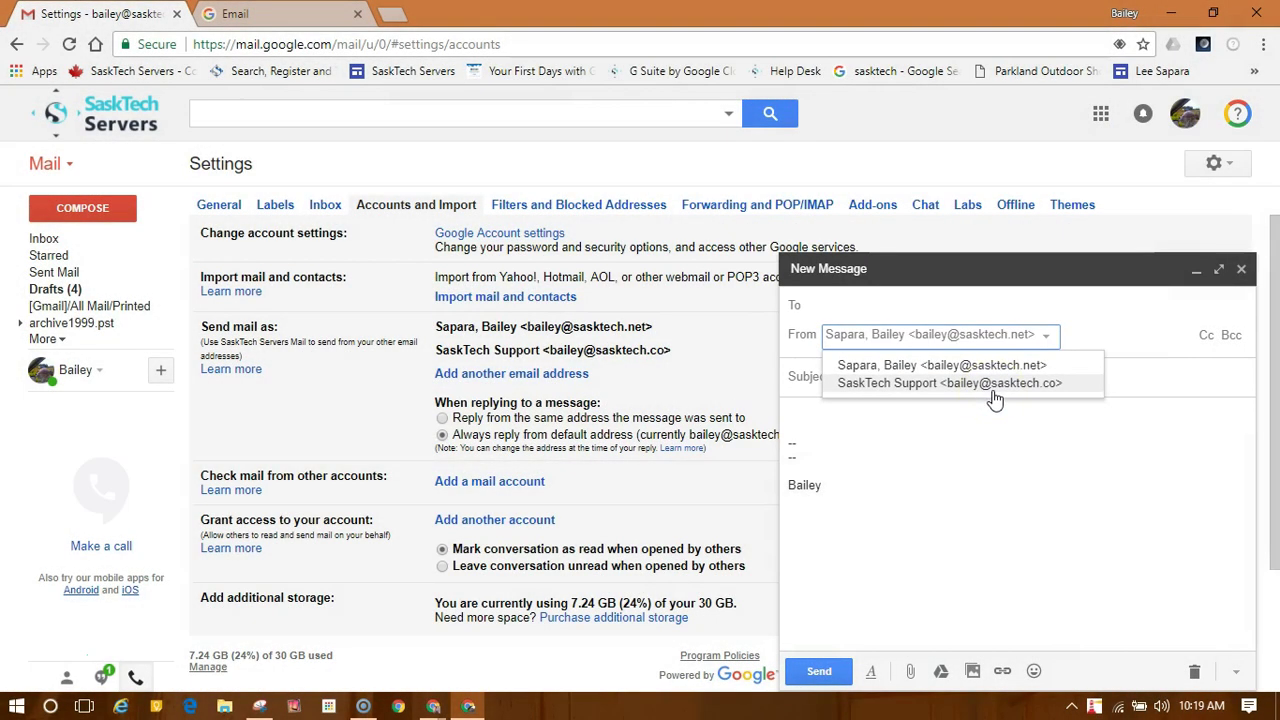
left_click(995, 398)
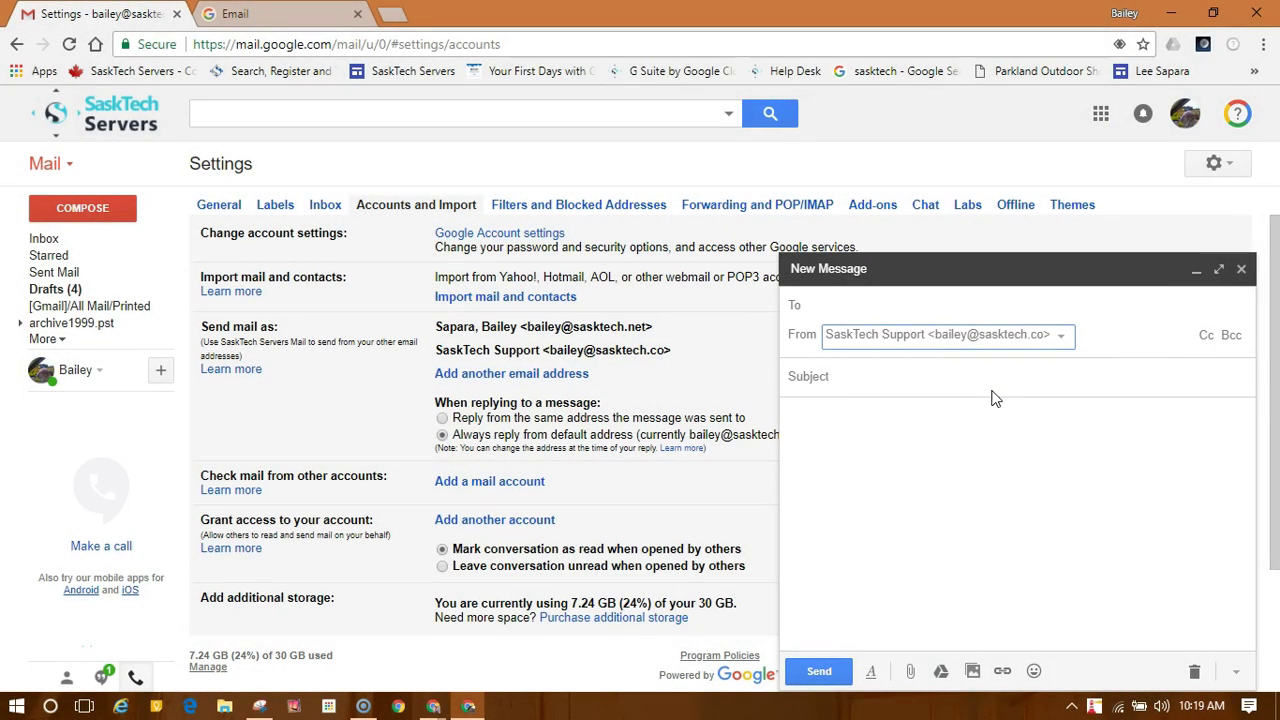
left_click(872, 308)
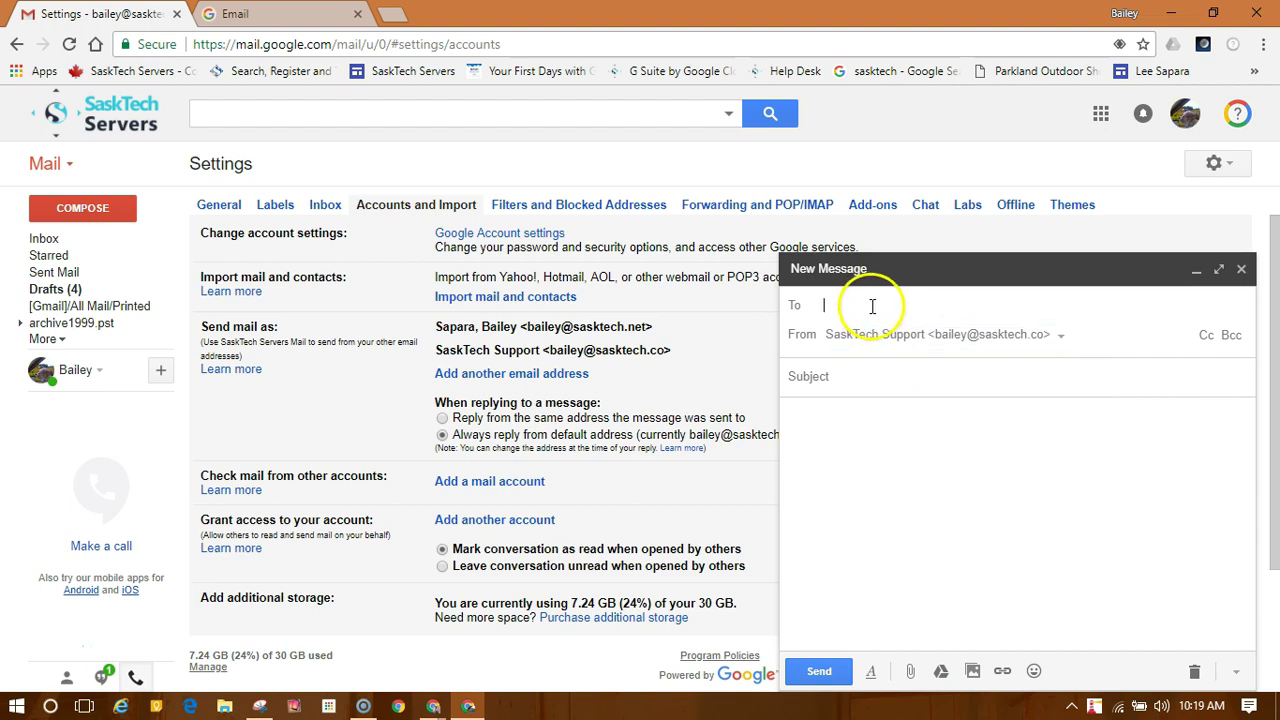
type("bail")
key("Tab")
key("Tab")
type("Test")
left_click(899, 383)
type("Hello!")
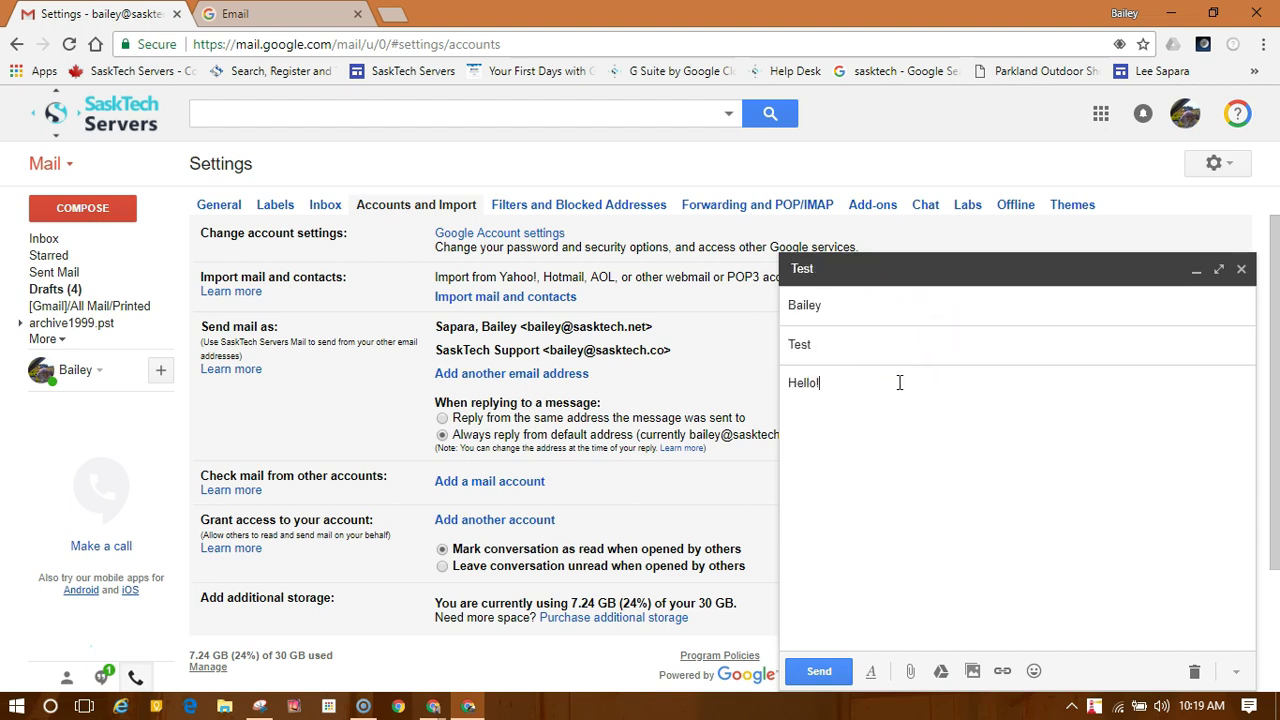
left_click(820, 671)
Open the received Test email in the Inbox to check its SaskTech Support sender.
left_click(69, 240)
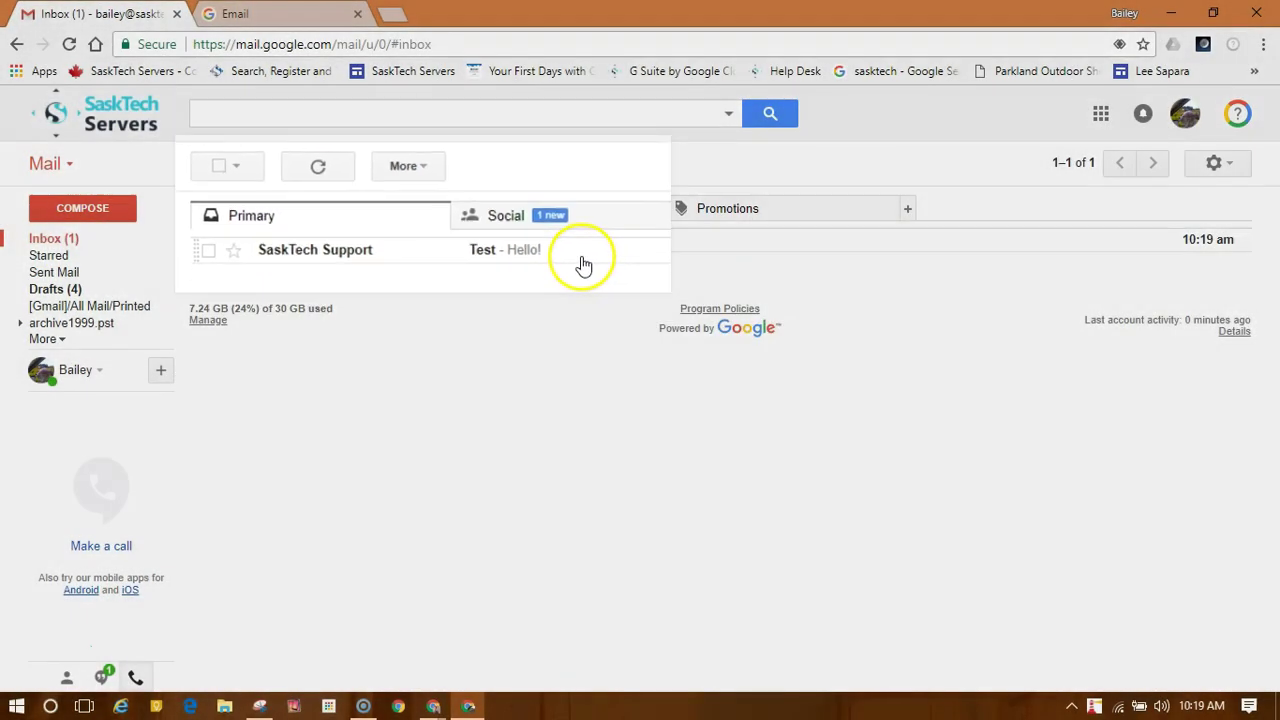
left_click(549, 250)
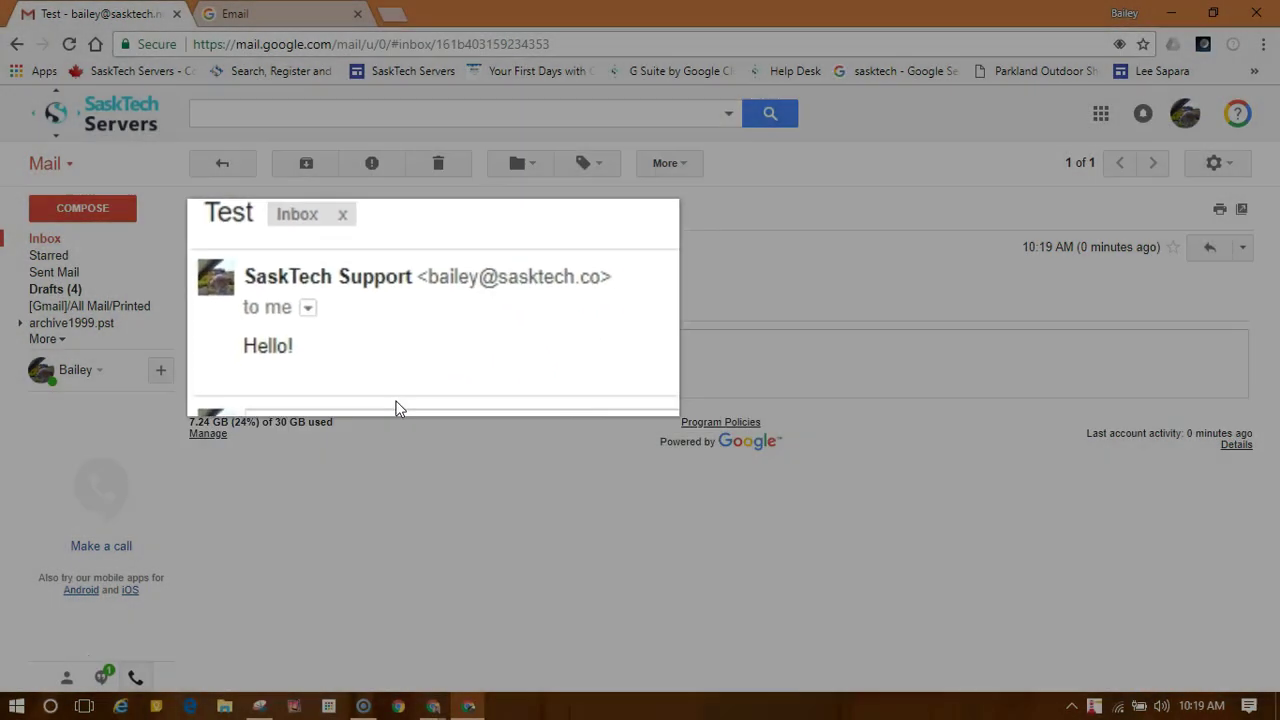
left_click(320, 330)
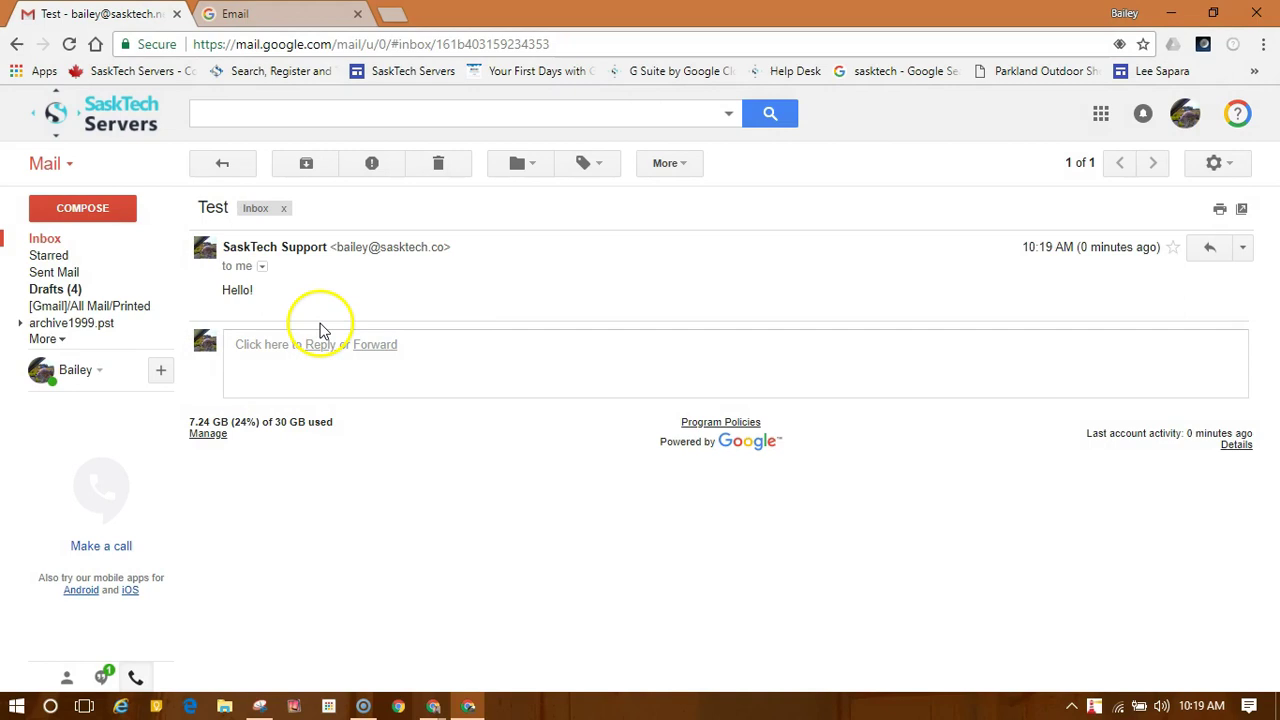
Open Gmail's full settings and scroll down to the Signature section.
left_click(1213, 163)
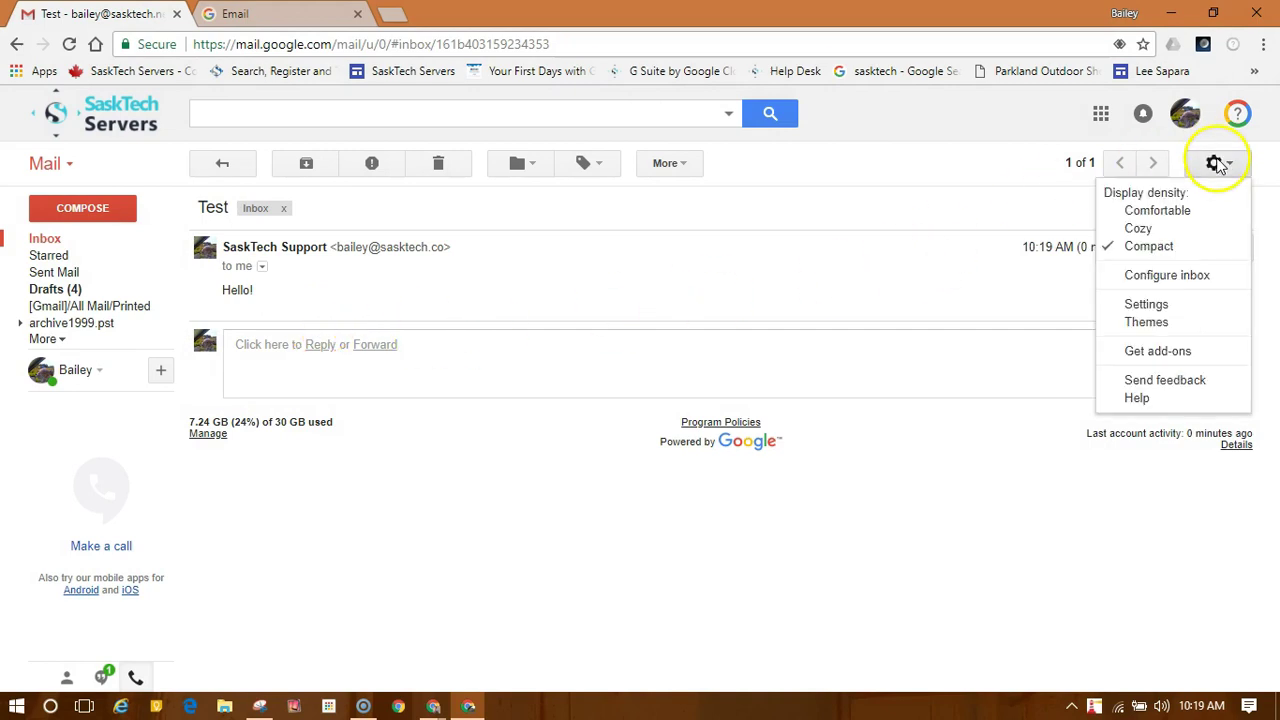
left_click(1170, 305)
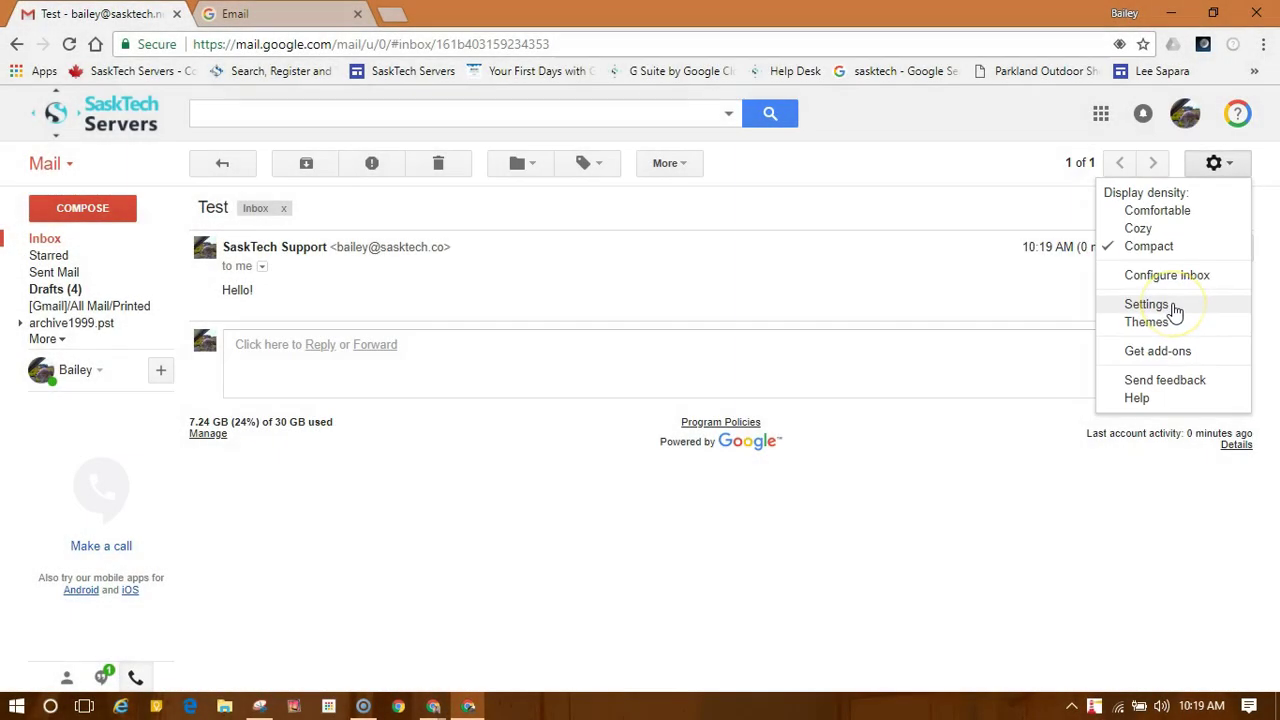
left_click(1171, 388)
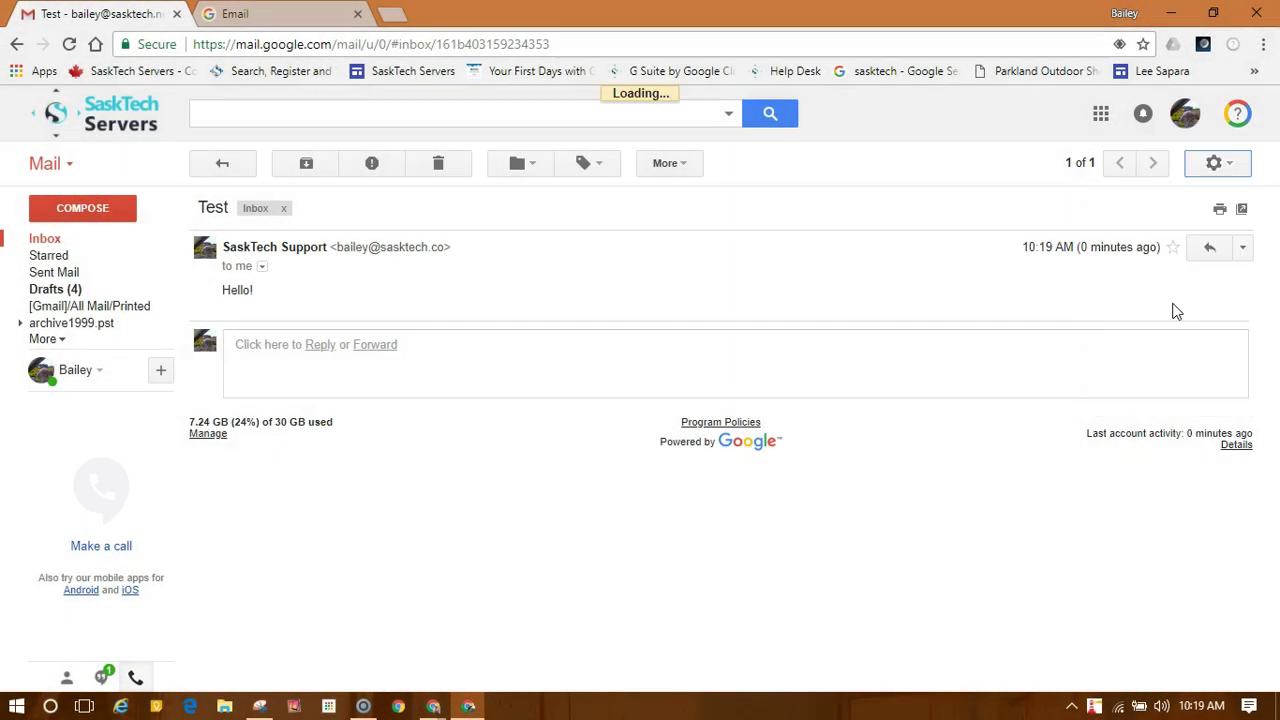
scroll(1050, 340, "down", 2)
scroll(1052, 341, "down", 3)
scroll(1058, 342, "down", 1)
scroll(1063, 343, "down", 3)
scroll(1063, 343, "down", 2)
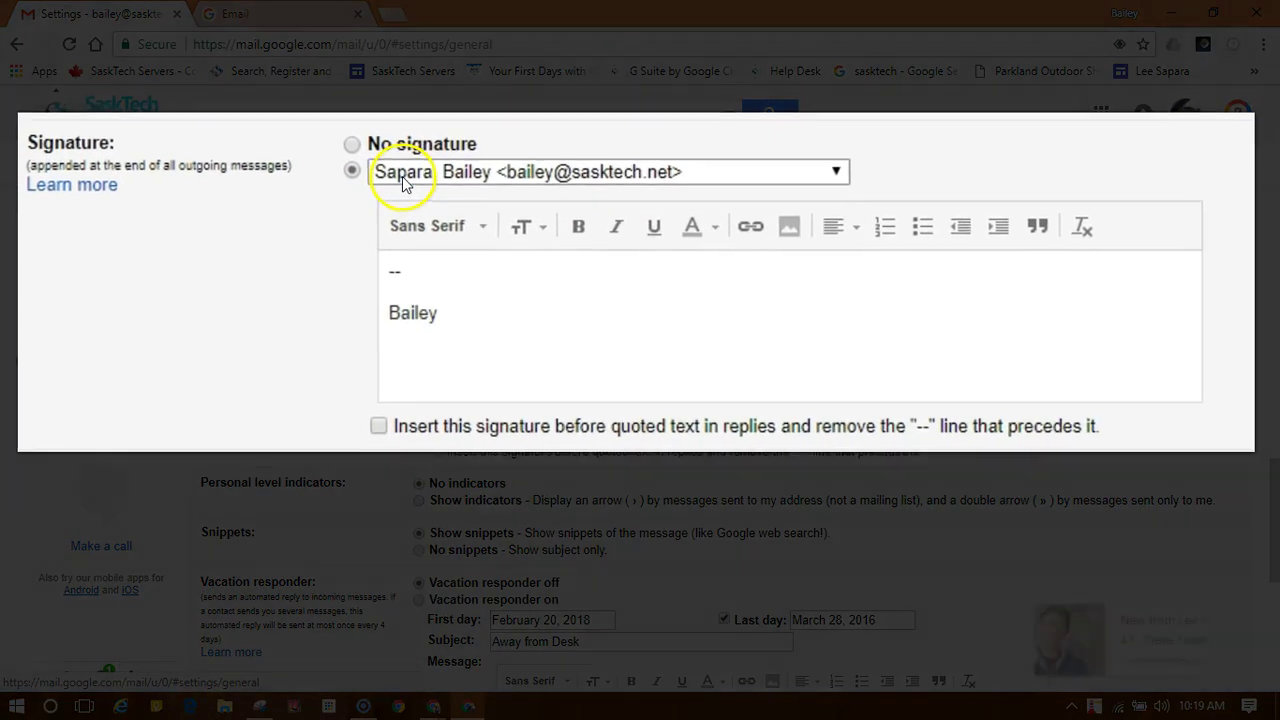
Write the signature 'SaskTech Support Desk' for the SaskTech Support address.
left_click(403, 175)
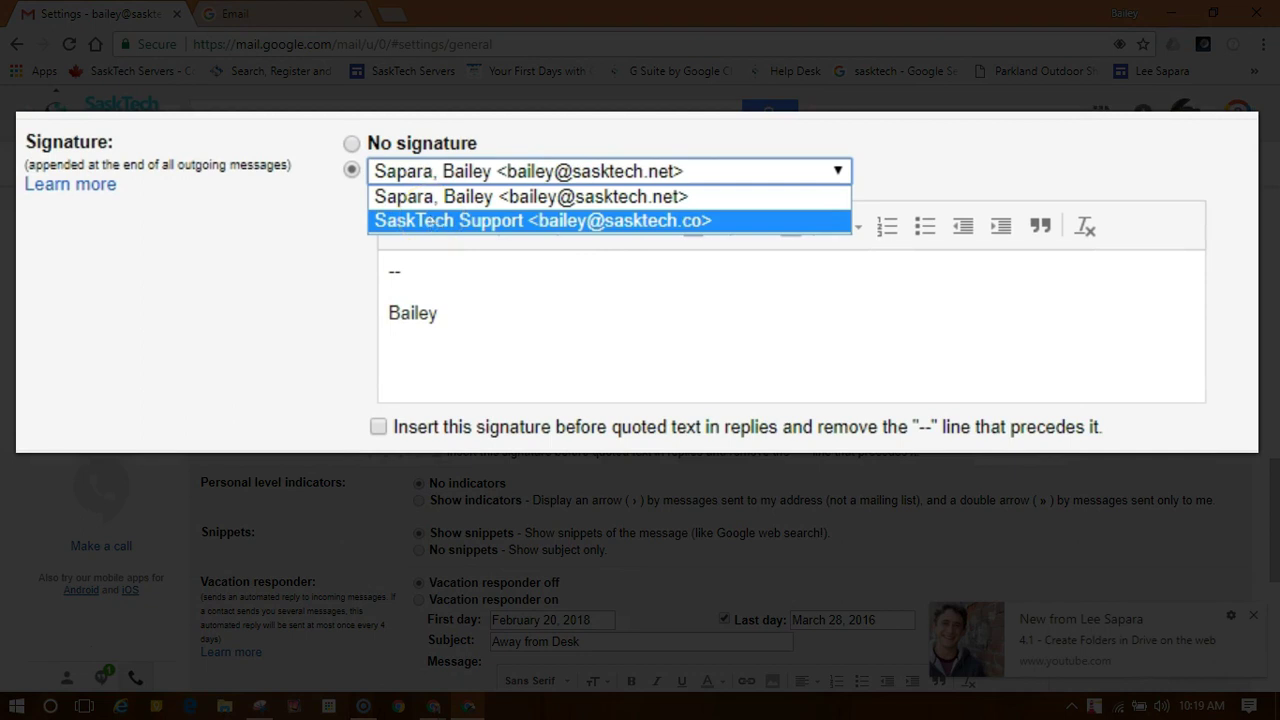
left_click(436, 222)
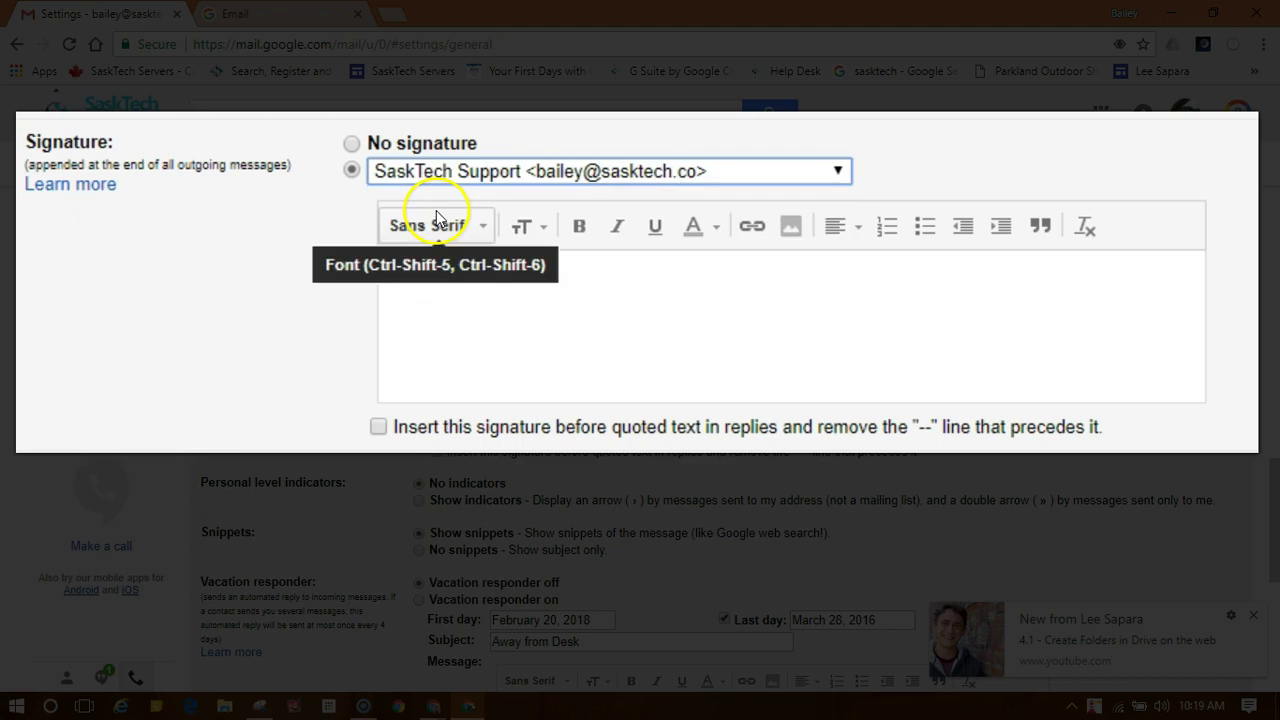
left_click(448, 309)
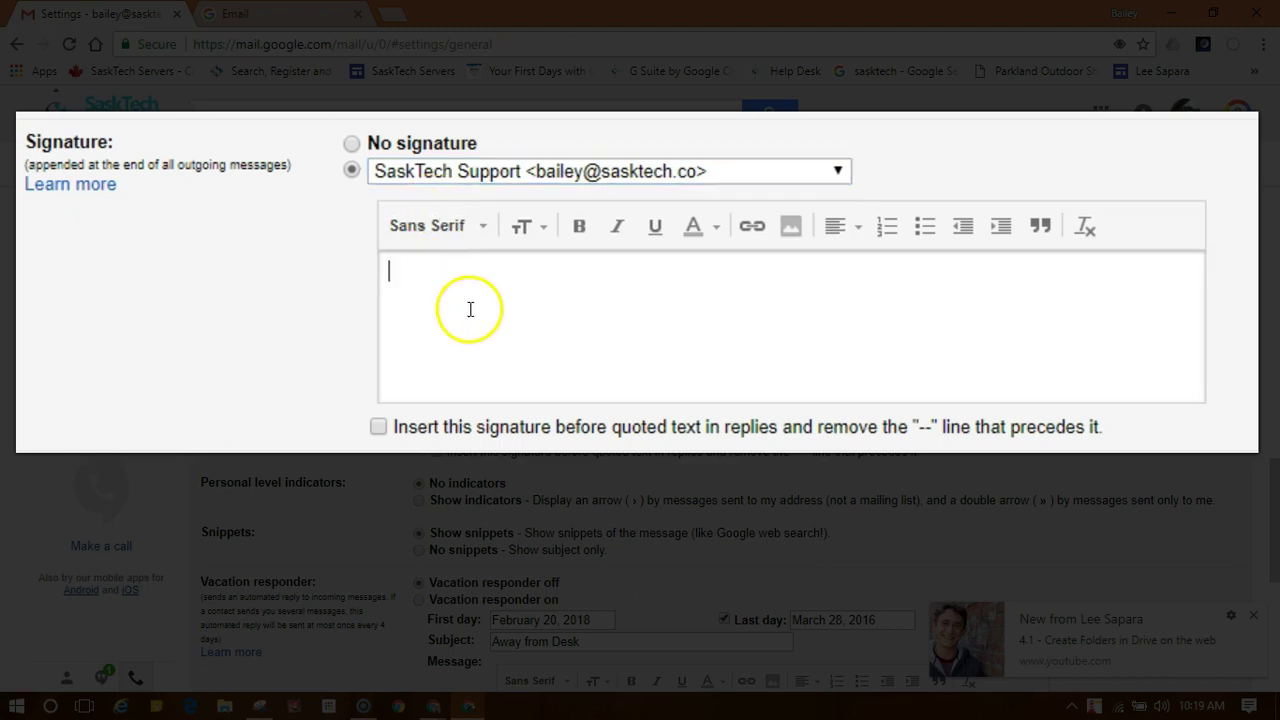
type("Sask")
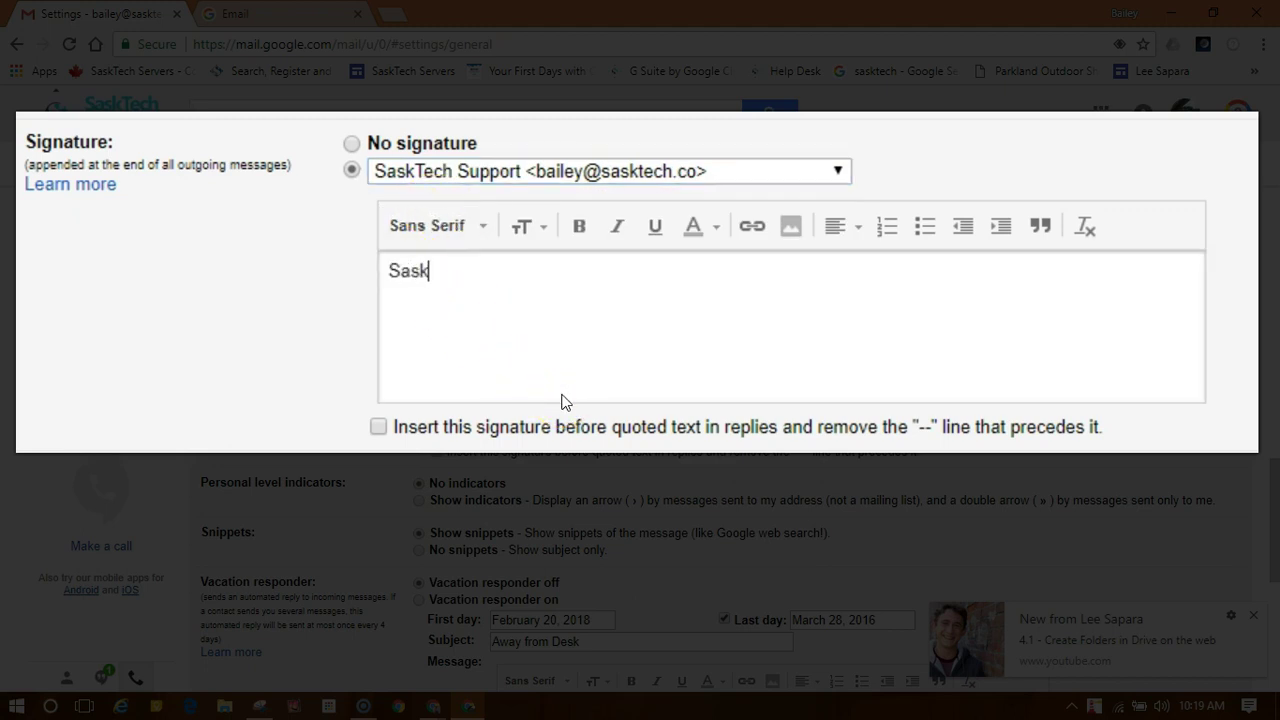
type("Tech Support Desk")
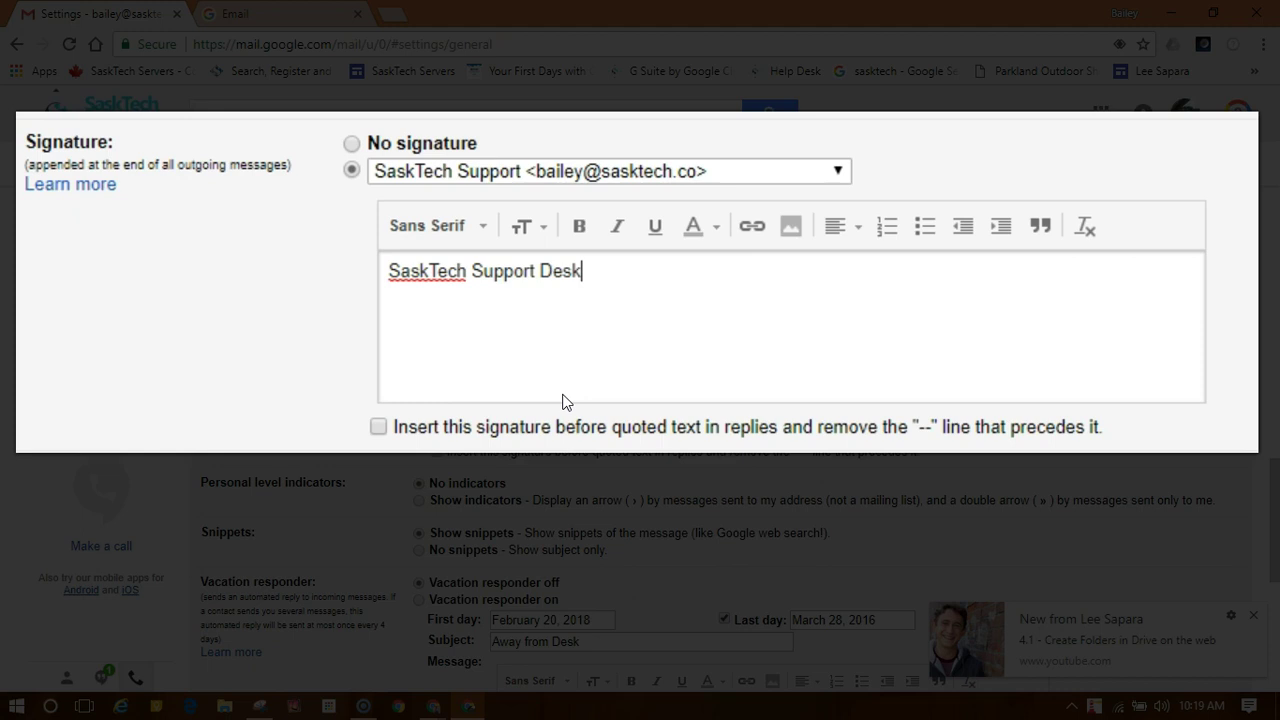
left_click(657, 172)
left_click(610, 297)
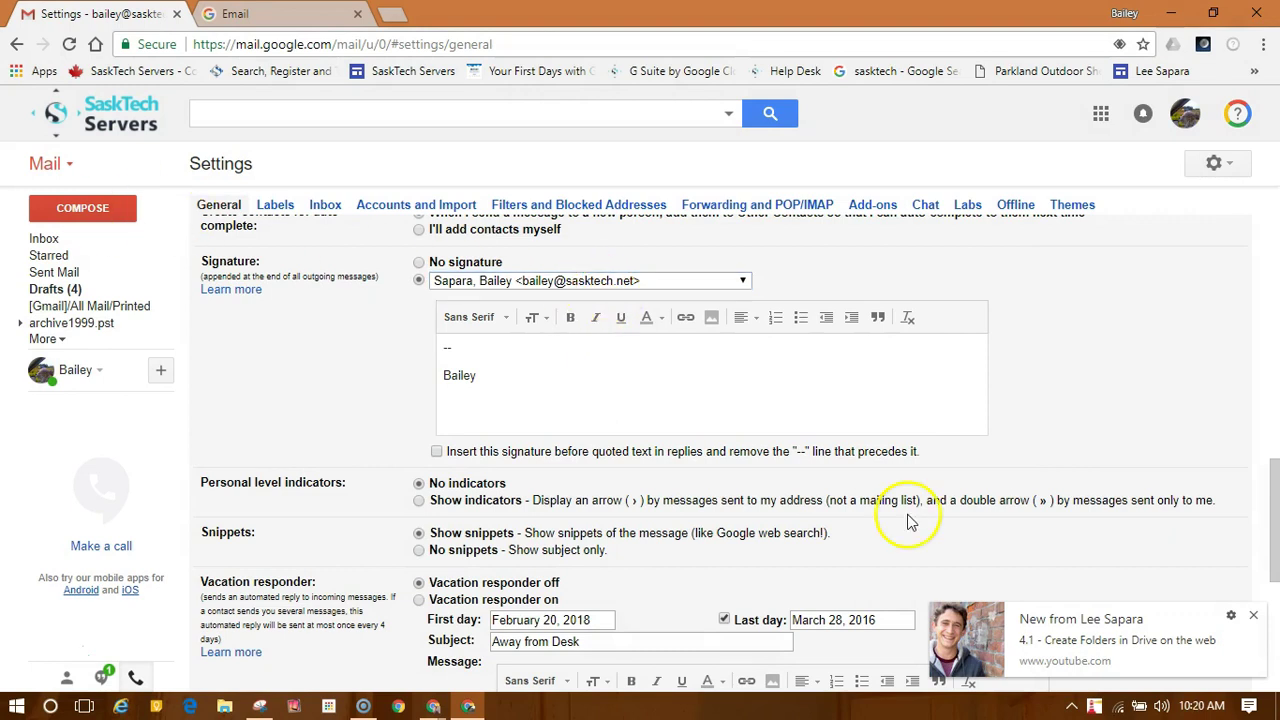
scroll(905, 520, "down", 5)
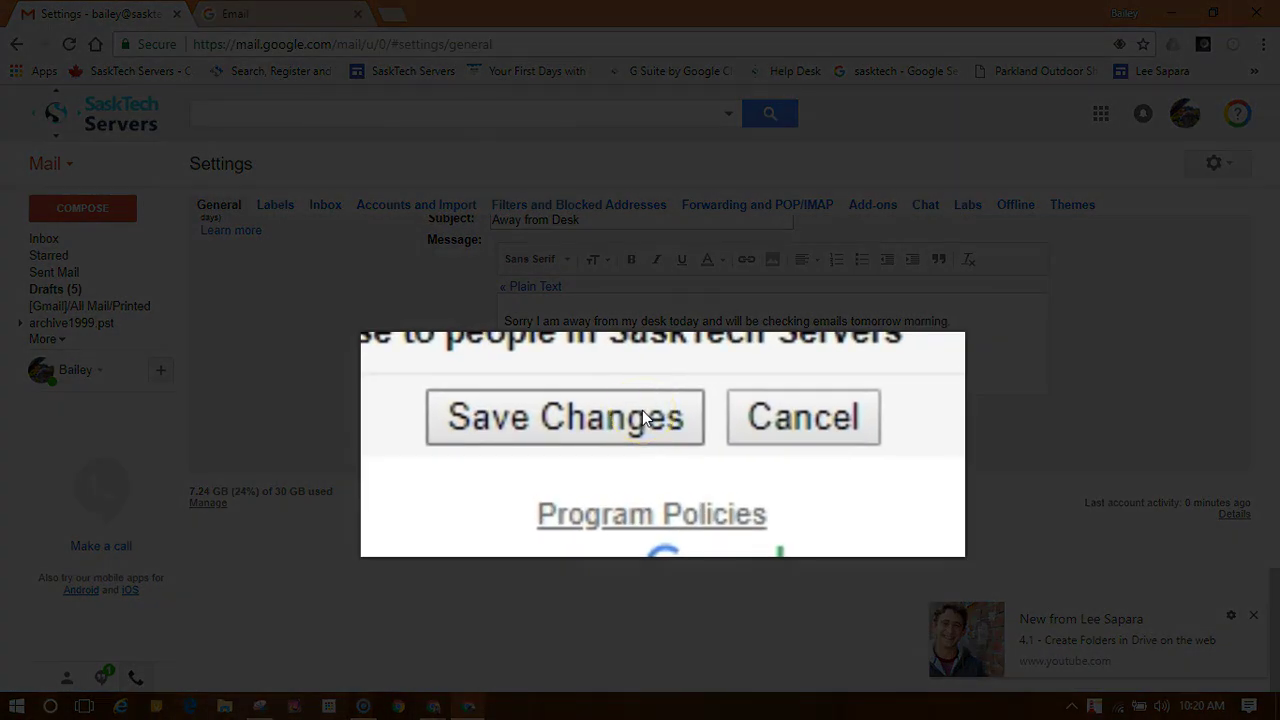
Save the signatures, then compare SaskTech Support and main-address signatures in a new message.
left_click(645, 418)
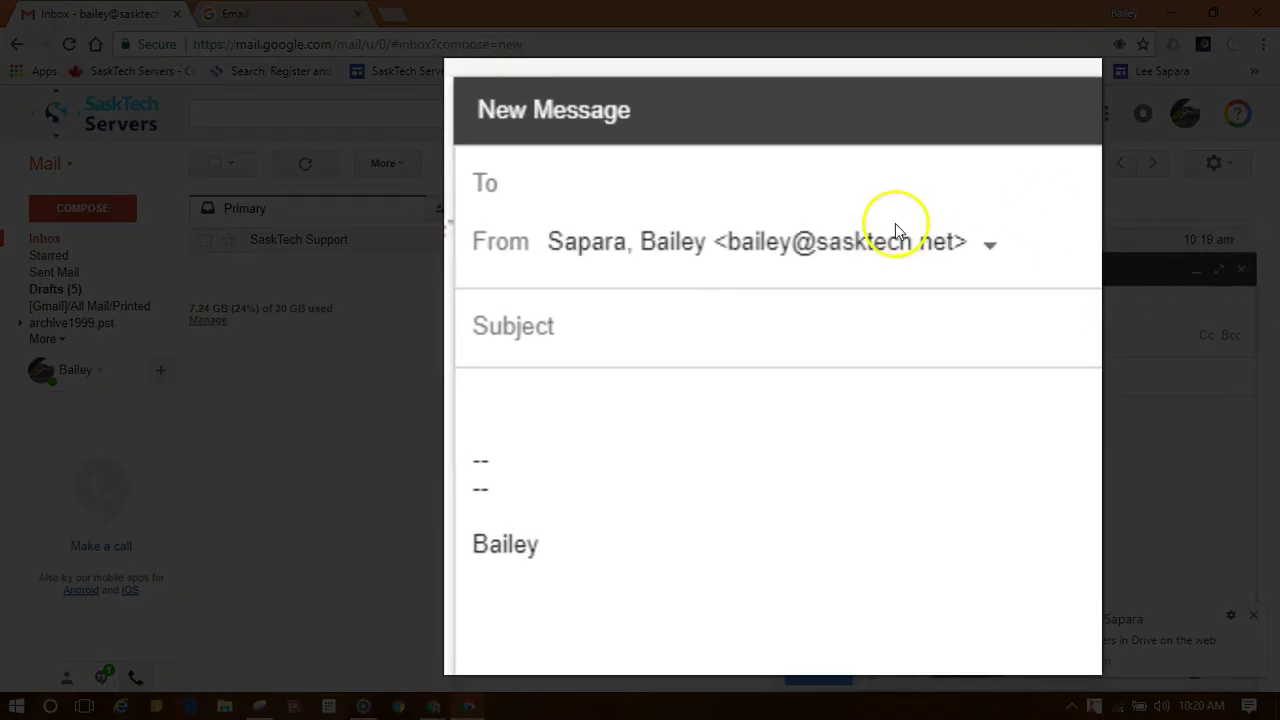
left_click(890, 250)
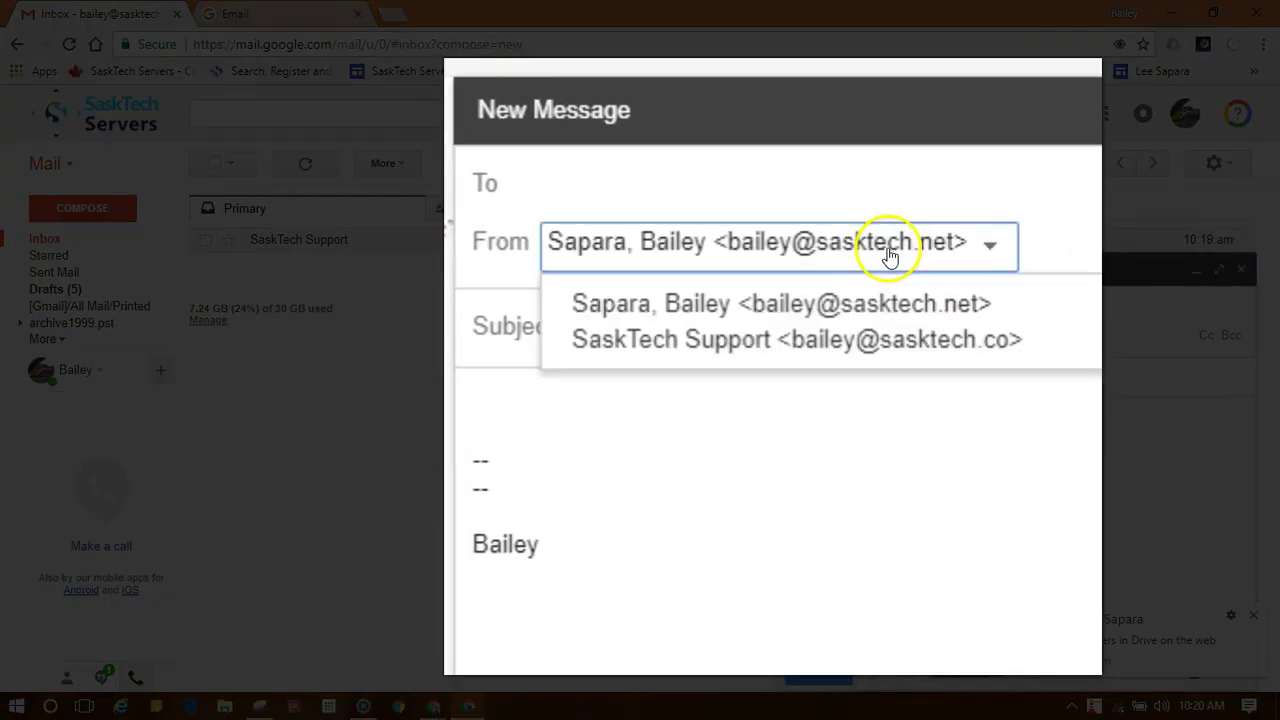
left_click(893, 340)
left_click(930, 258)
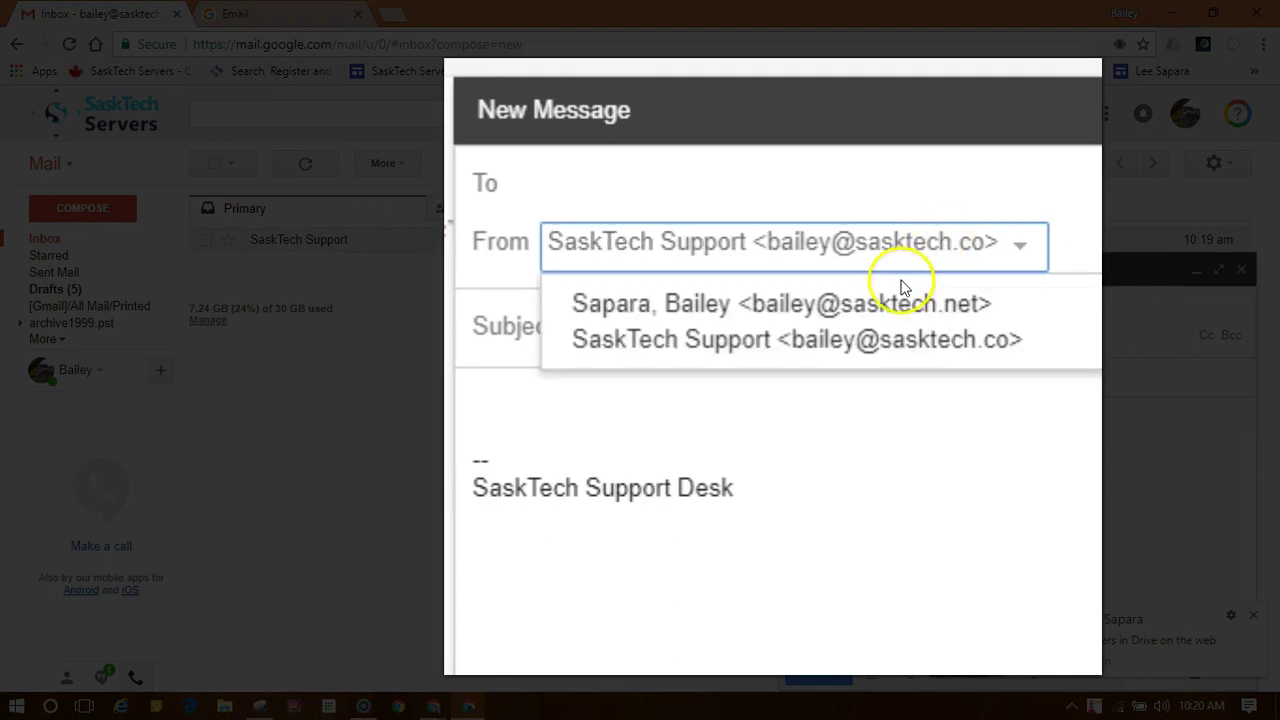
left_click(902, 297)
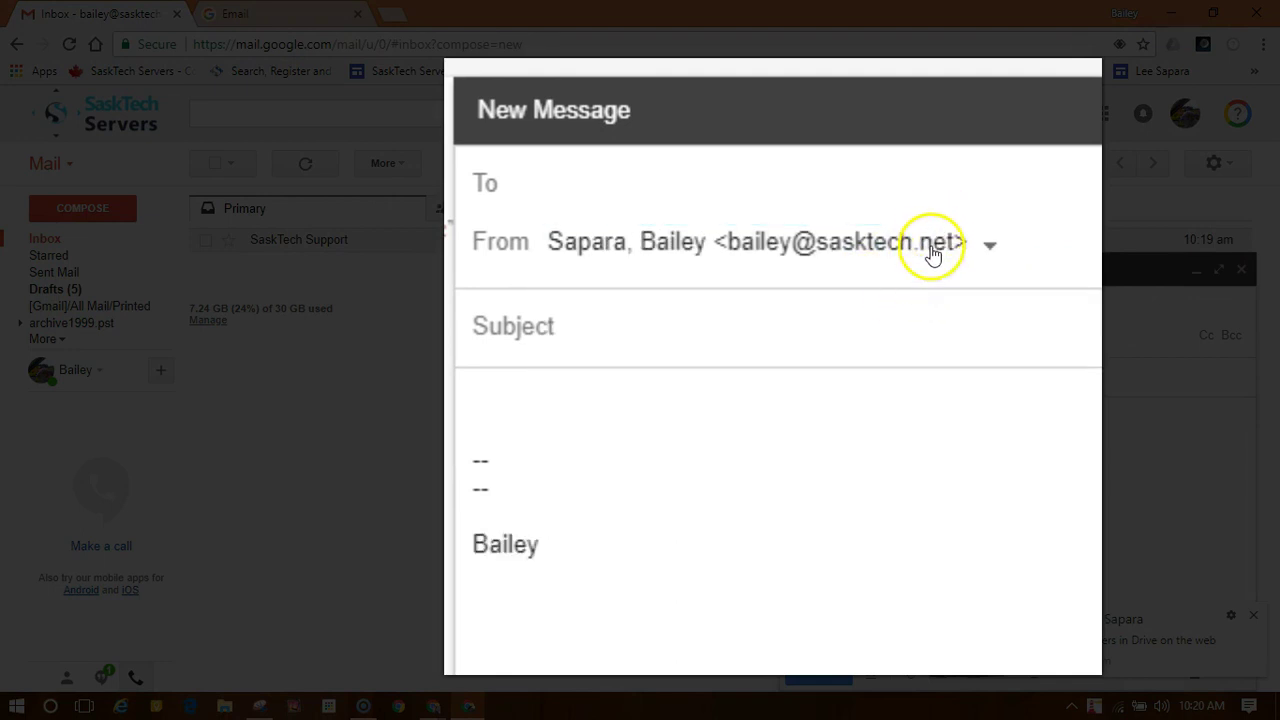